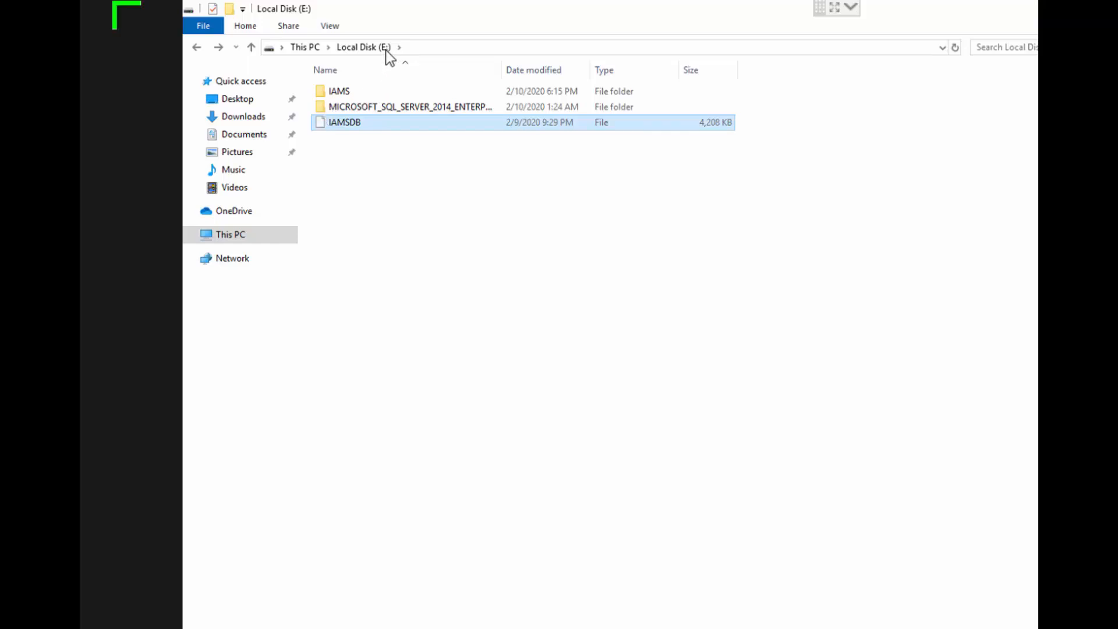
# Open the extracted SQL Server 2014 d-351mse folder inside the Microsoft SQL Server 2014 Enterprise folder on drive E
pyautogui.click(360, 140)
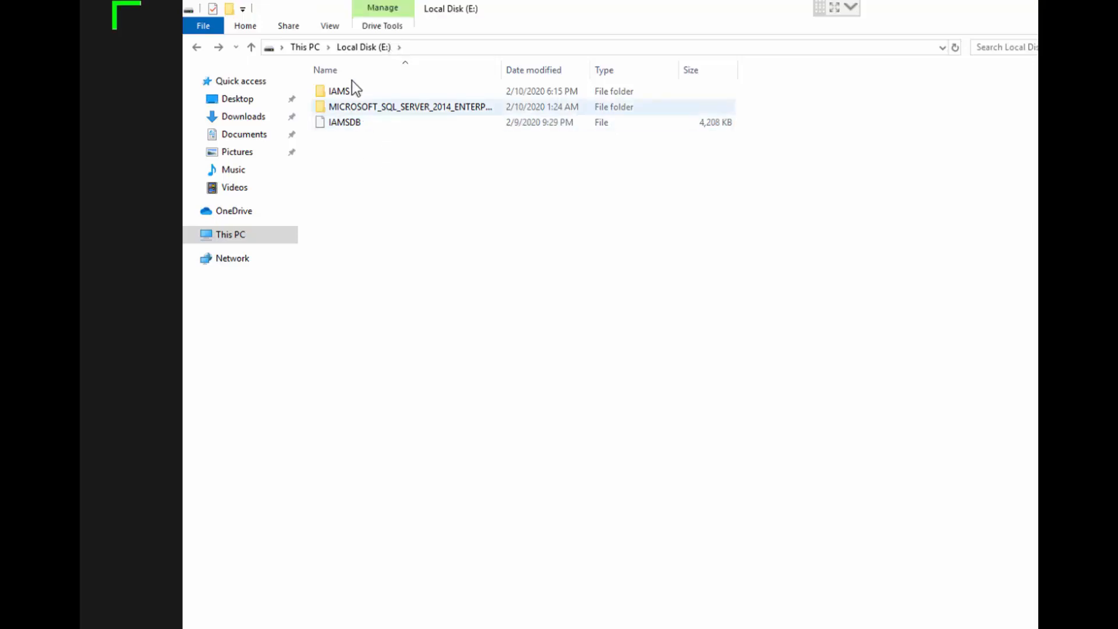
pyautogui.click(352, 81)
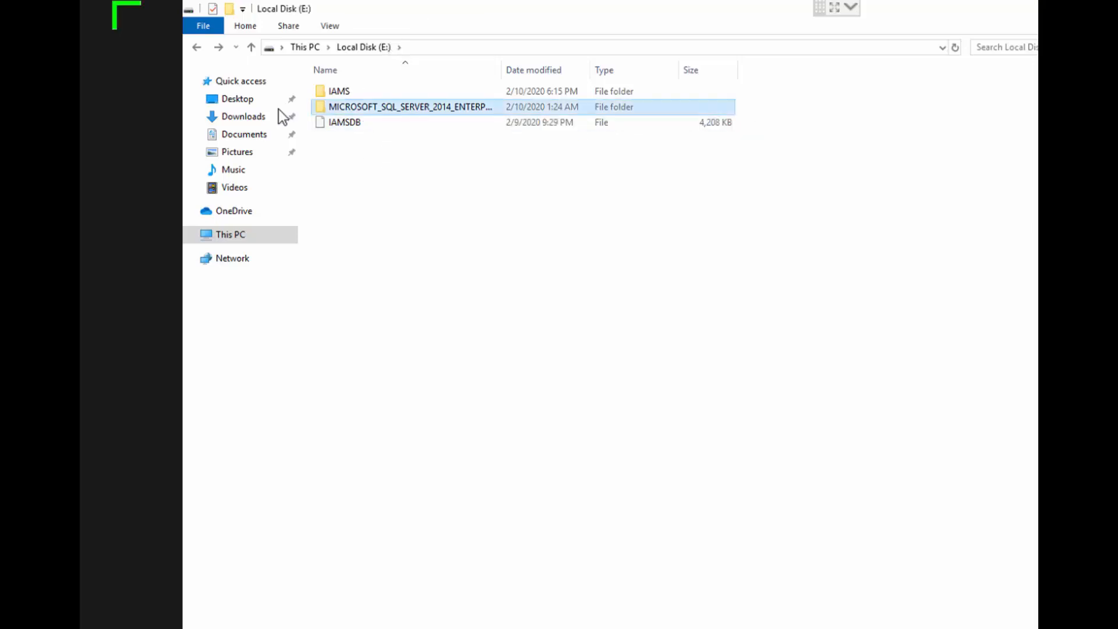
pyautogui.click(313, 142)
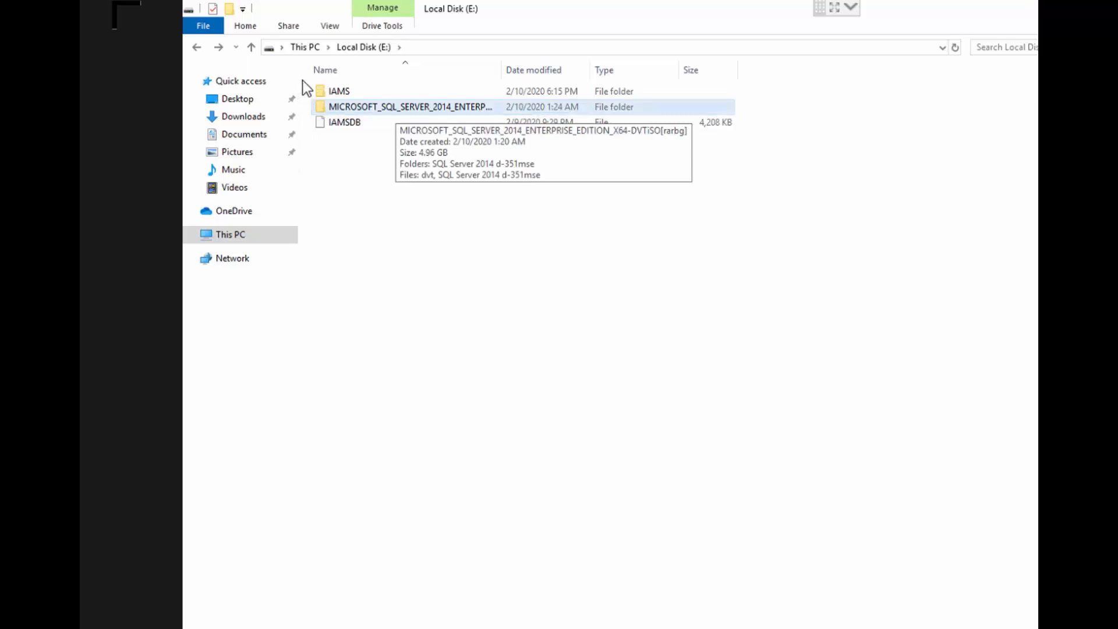
pyautogui.doubleClick(317, 107)
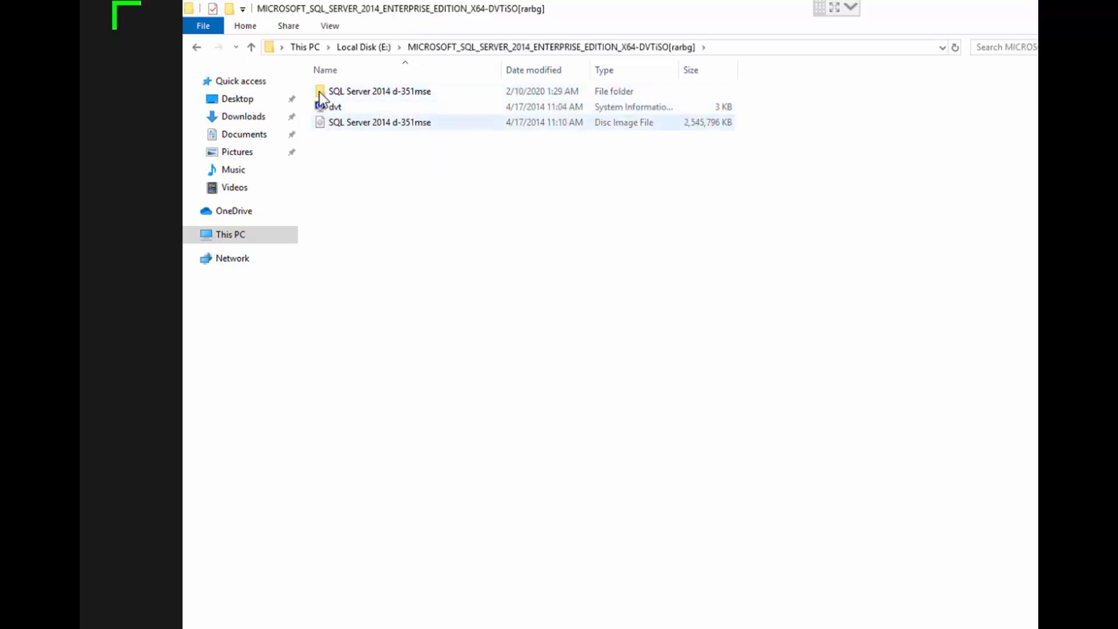
pyautogui.click(322, 122)
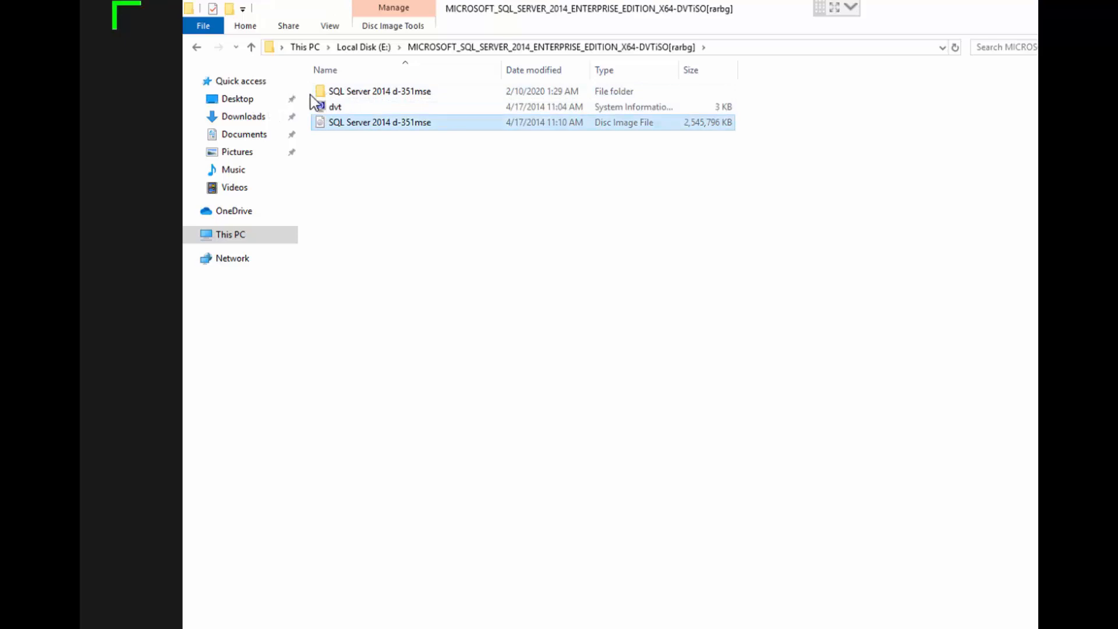
pyautogui.click(285, 132)
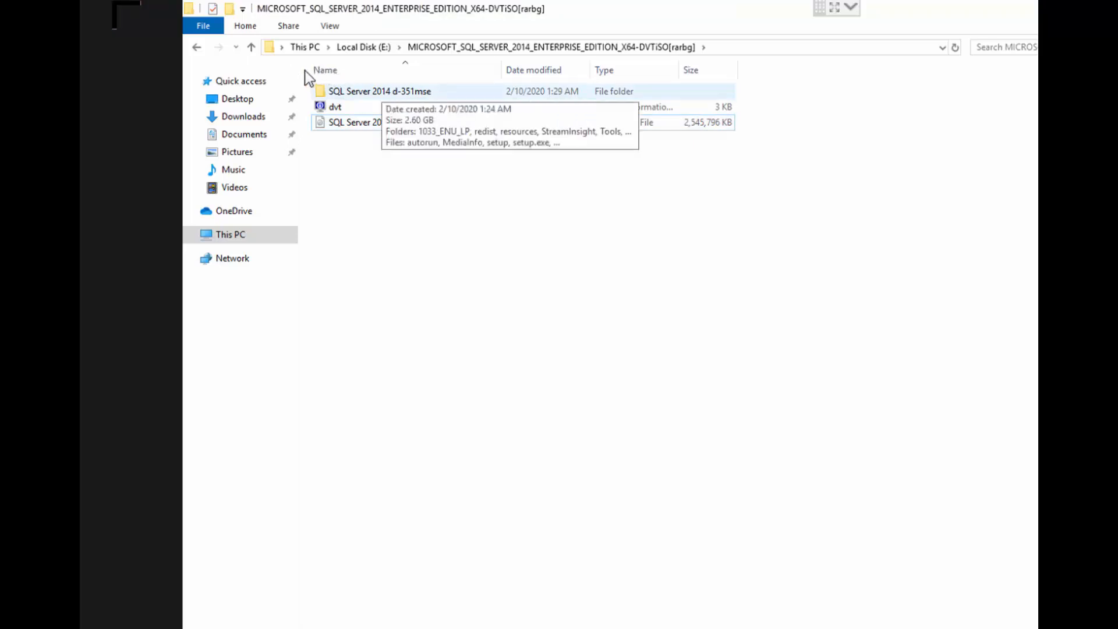
pyautogui.doubleClick(381, 90)
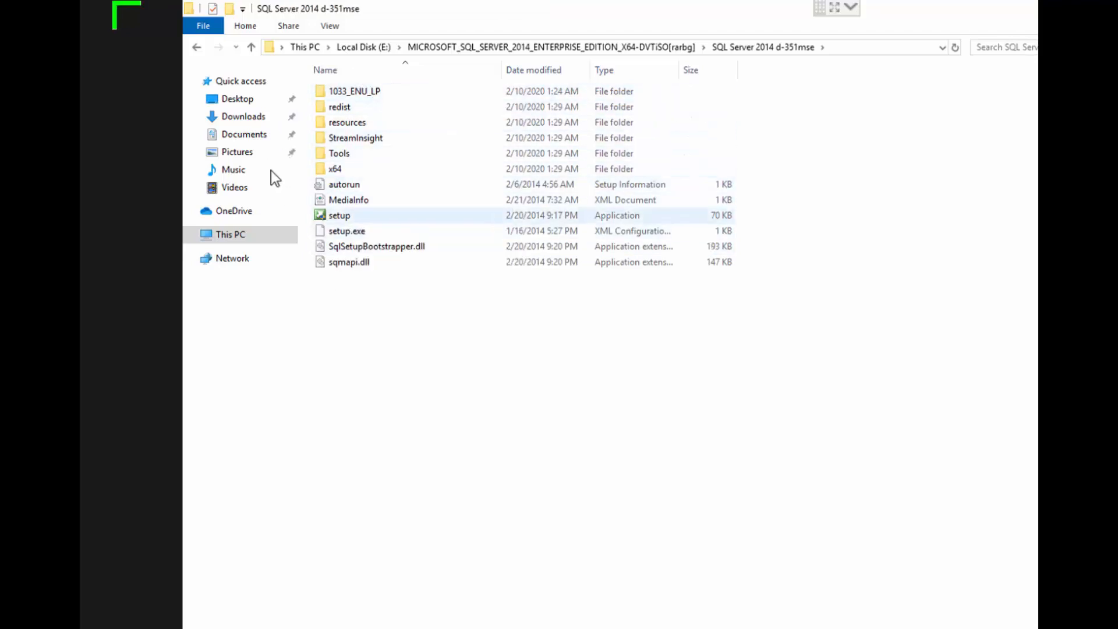
# Run the SQL Server 2014 setup application and authorize it with the administrator password
pyautogui.doubleClick(355, 216)
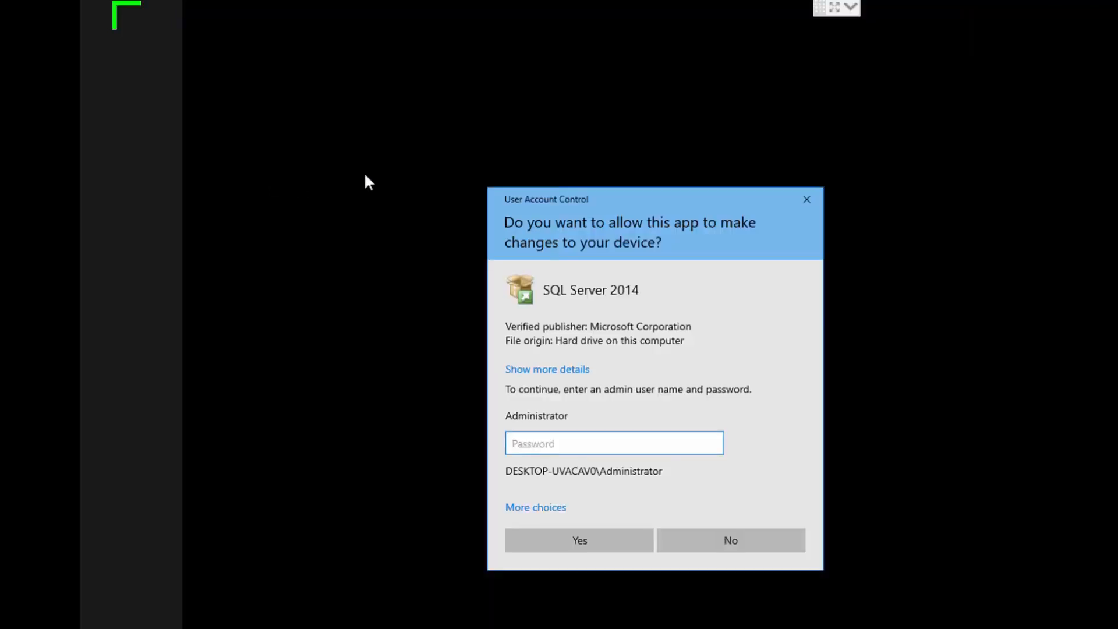
pyautogui.write('•••••••••••')
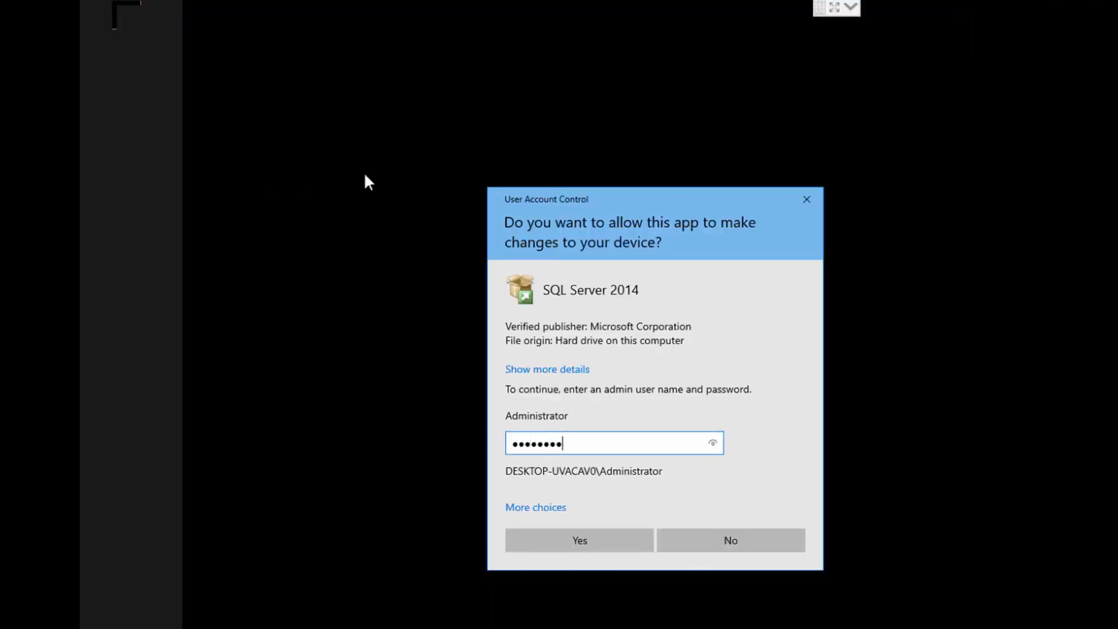
pyautogui.press('Return')
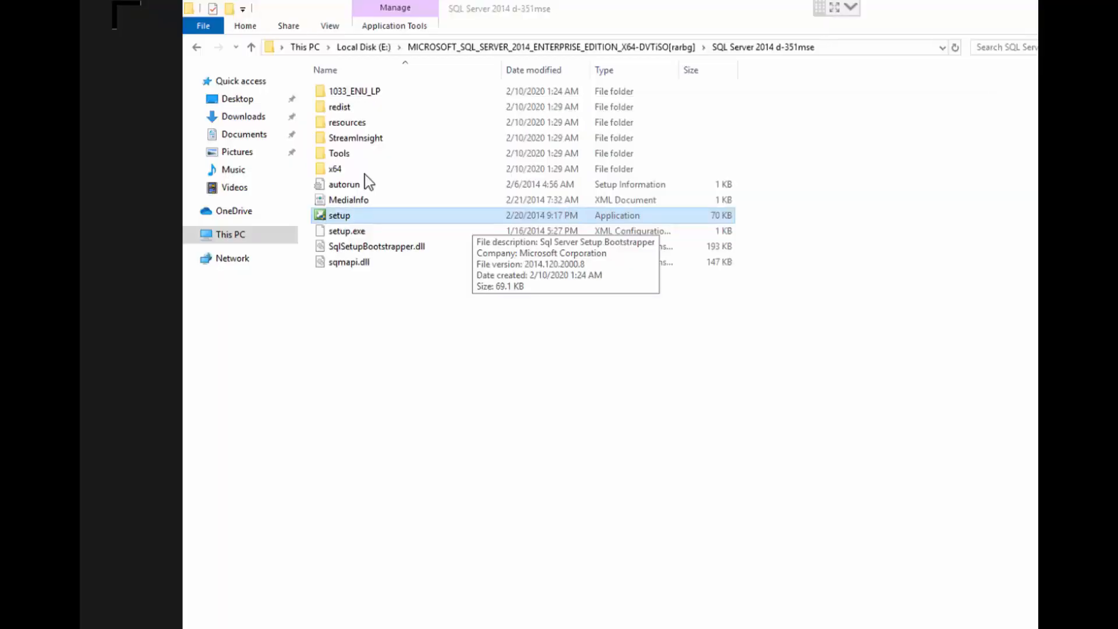
# Start a new SQL Server stand-alone installation from the Installation Center
pyautogui.moveTo(443, 585)
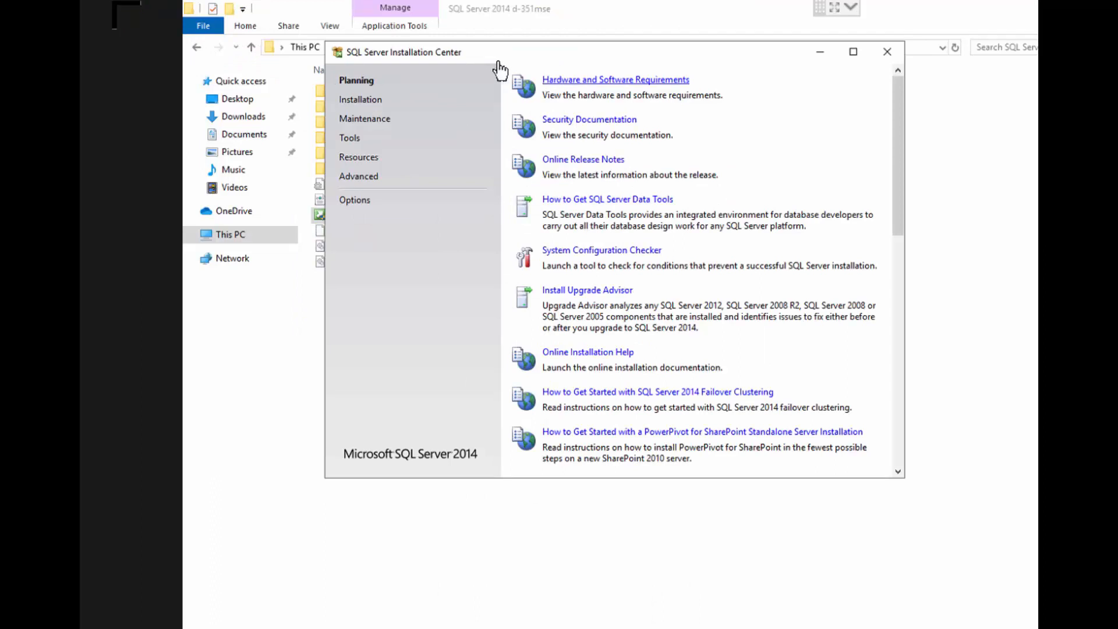
pyautogui.click(361, 100)
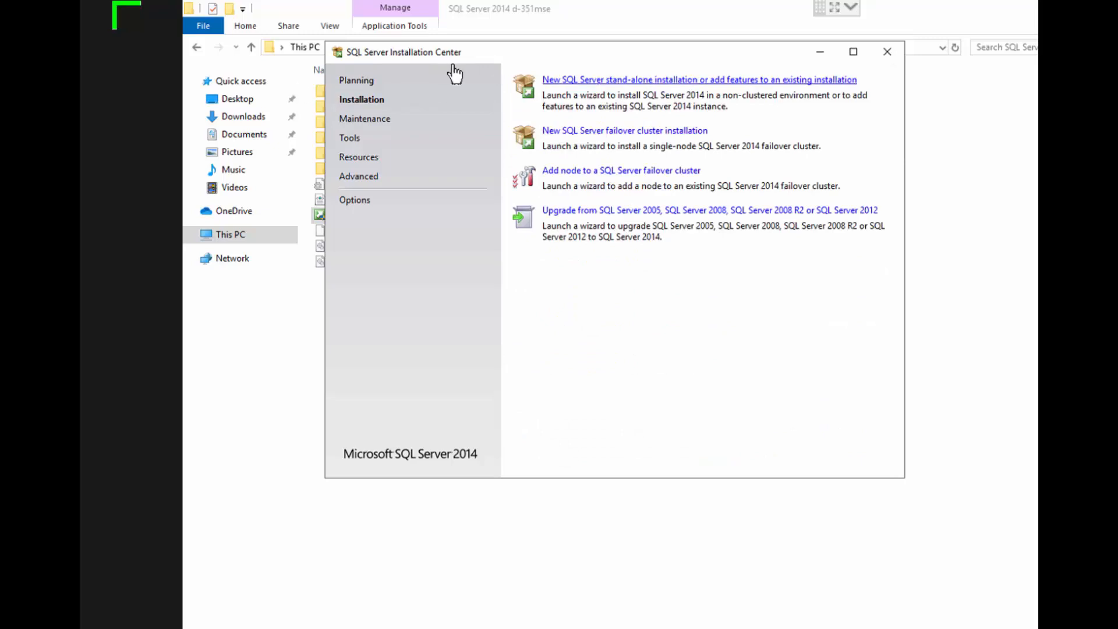
pyautogui.click(551, 77)
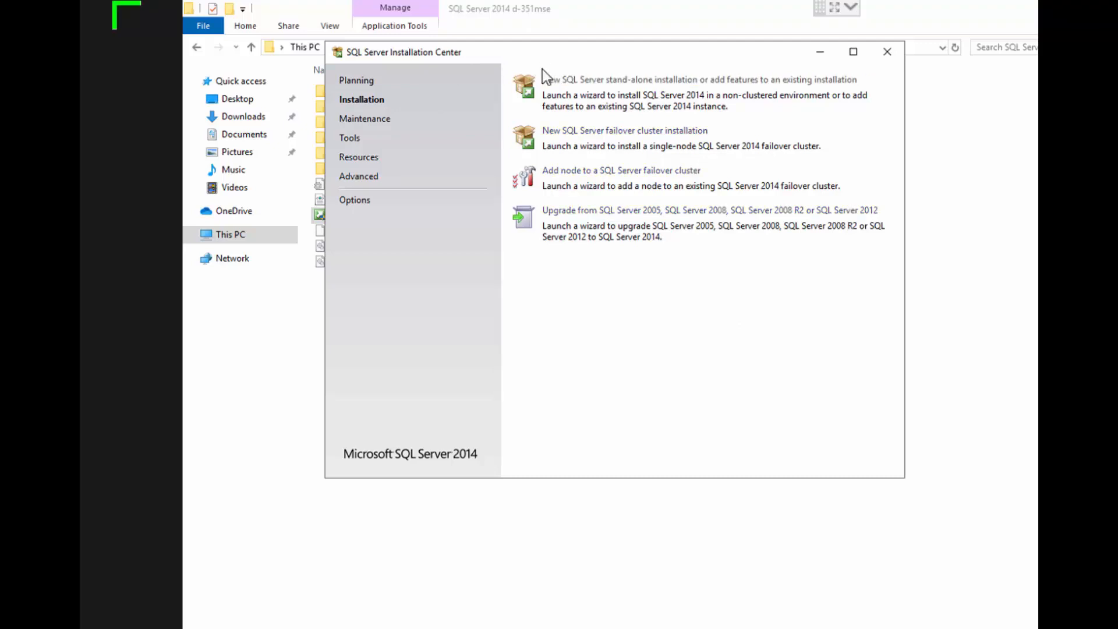
pyautogui.click(440, 583)
pyautogui.click(440, 582)
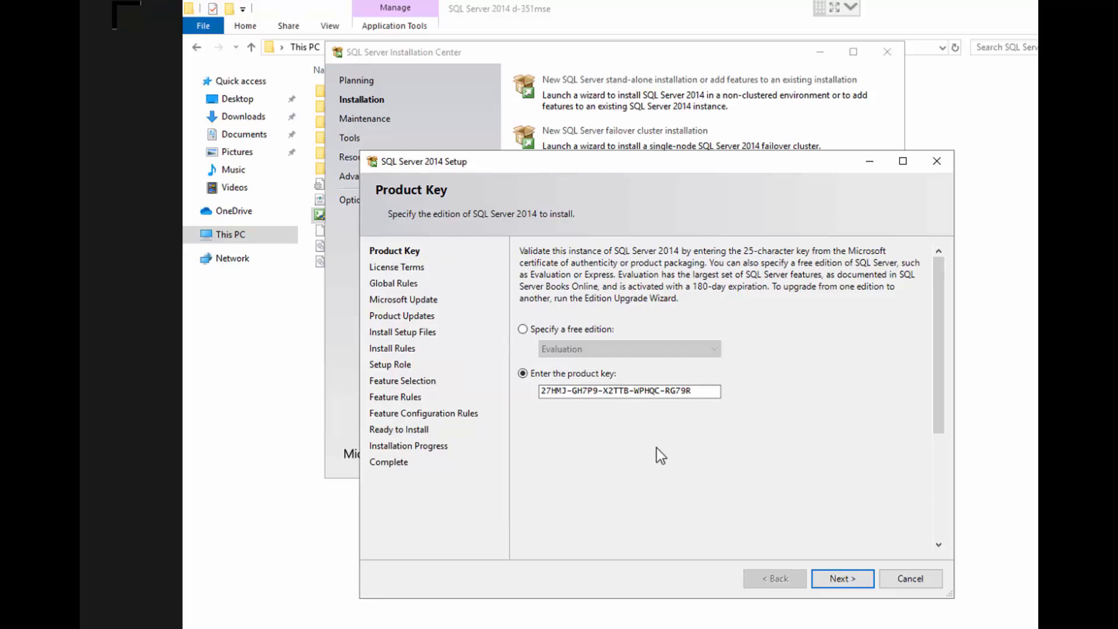
# Continue with the prefilled product key and accept the license terms without enabling the Customer Experience Improvement Program
pyautogui.press('Return')
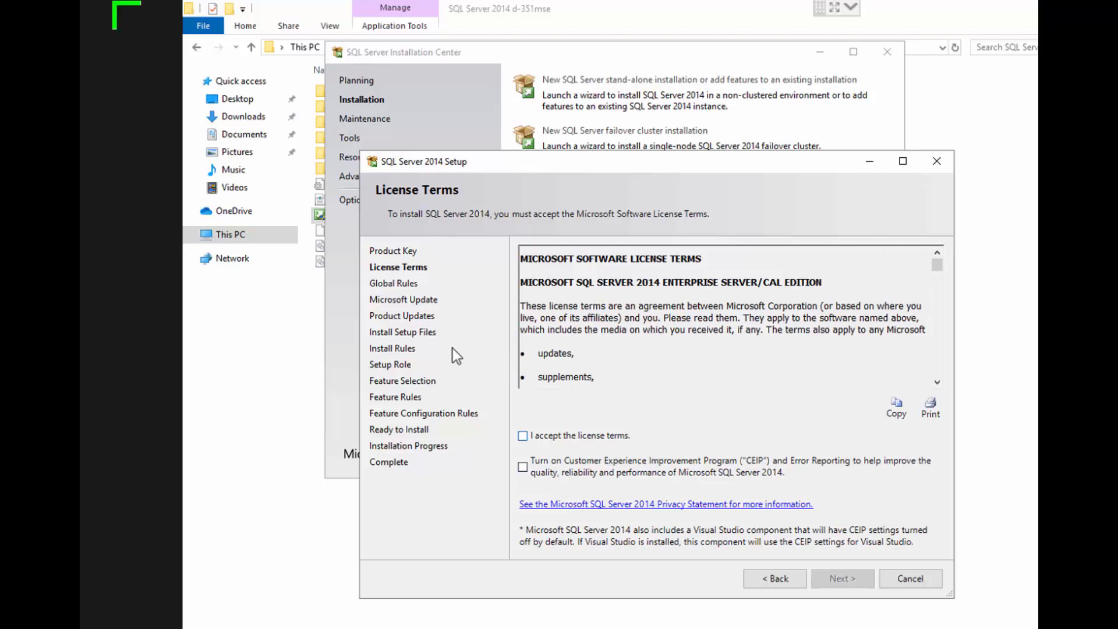
pyautogui.click(523, 435)
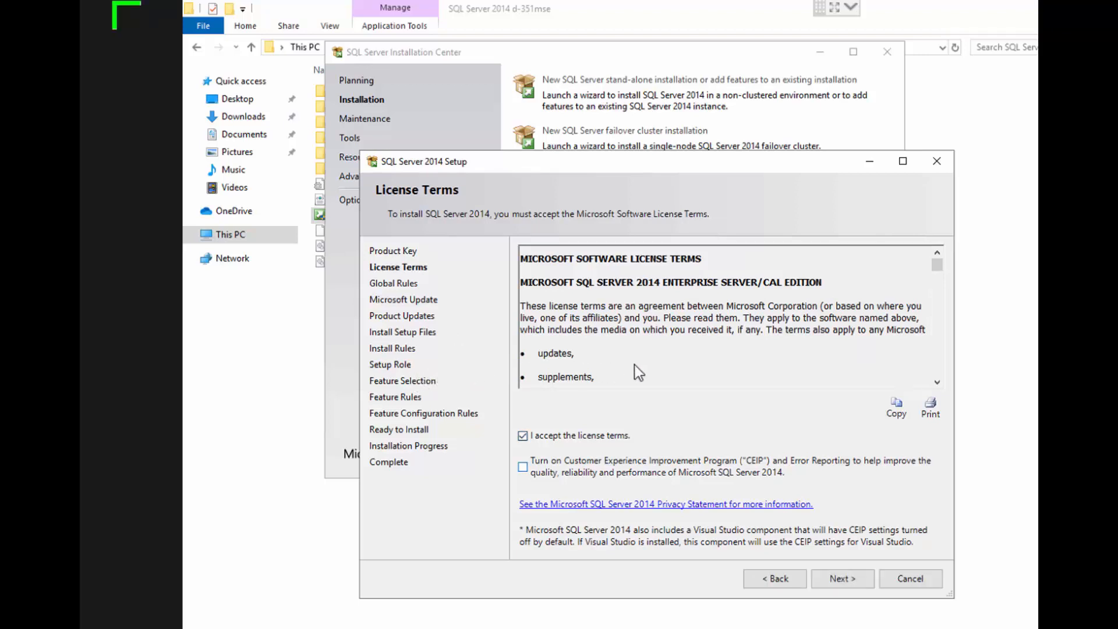
pyautogui.press('Return')
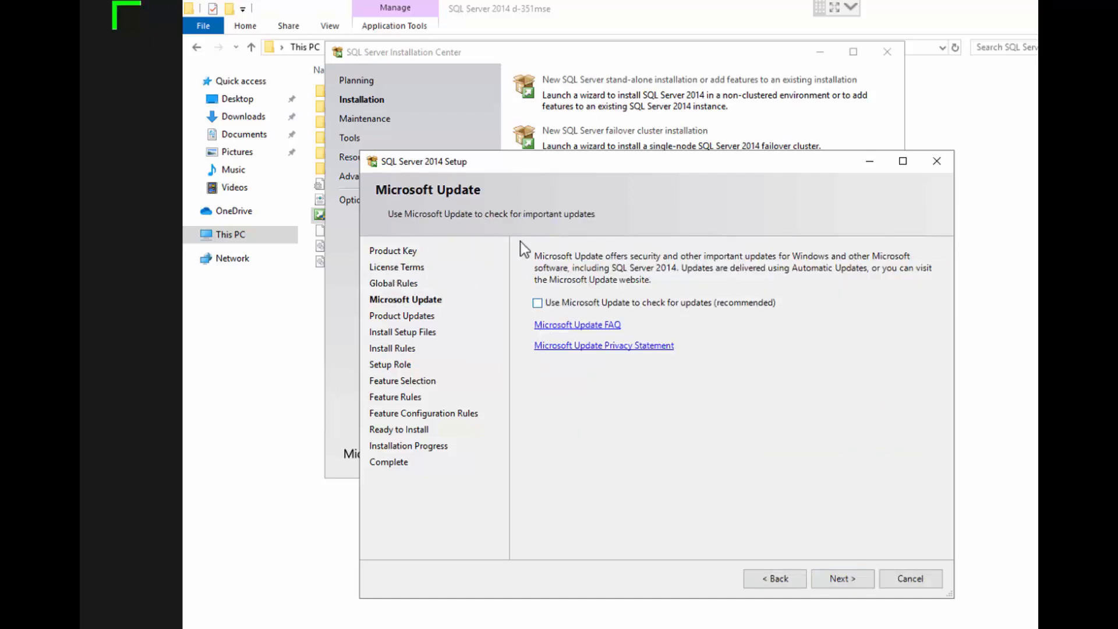
# Continue without Microsoft Update checks and keep SQL Server Feature Installation as the setup role
pyautogui.press('Return')
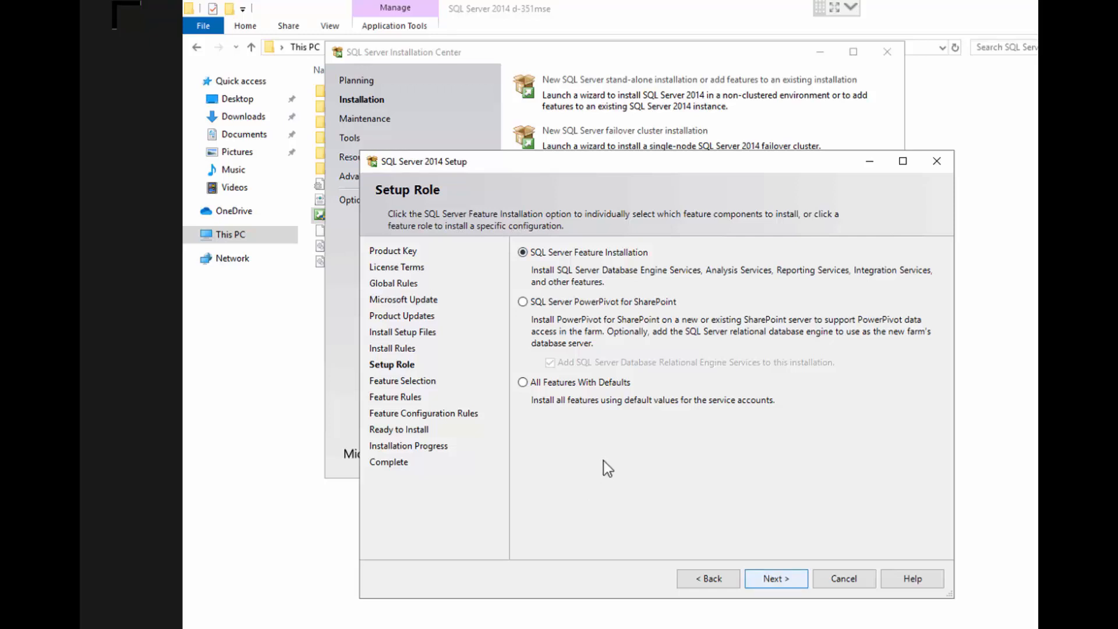
pyautogui.press('Return')
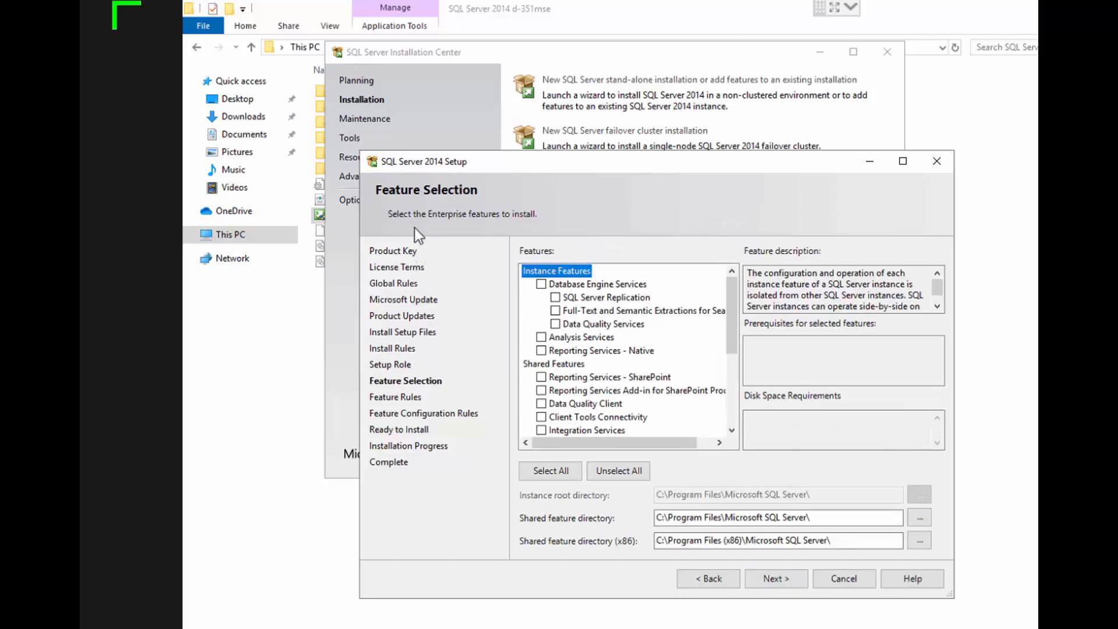
# Select the instance features Database Engine Services with SQL Server Replication, and Reporting Services - Native
pyautogui.click(541, 284)
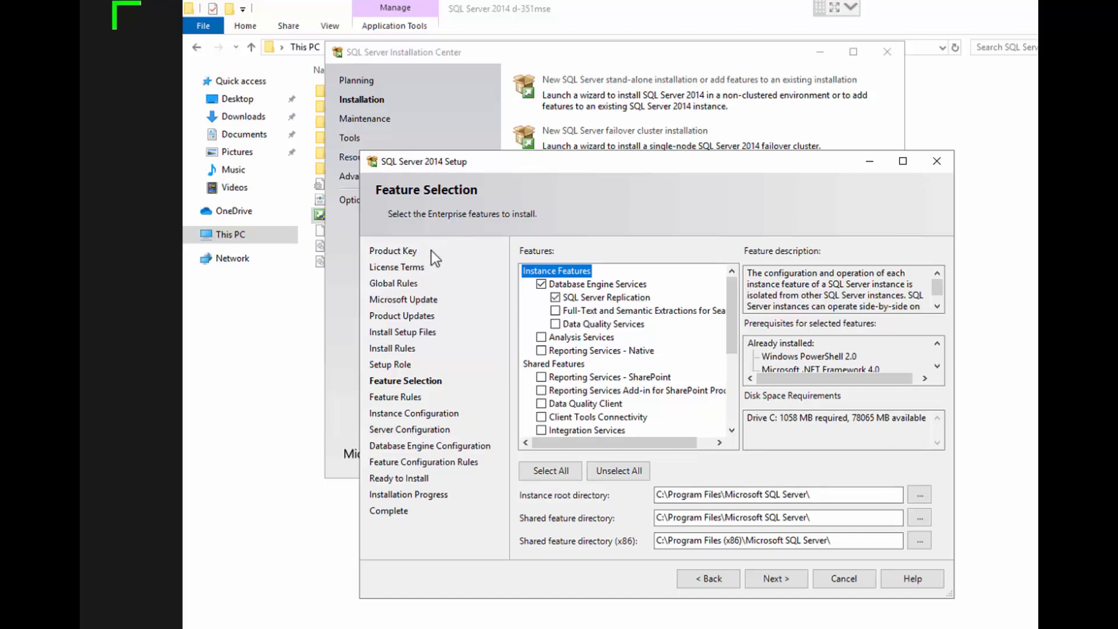
pyautogui.click(555, 311)
pyautogui.click(555, 310)
pyautogui.click(541, 349)
# Select the shared features Client Tools Connectivity, Management Tools - Basic and Complete, and SQL Client Connectivity SDK, and continue with the default directories
pyautogui.scroll(-1, 541, 350)
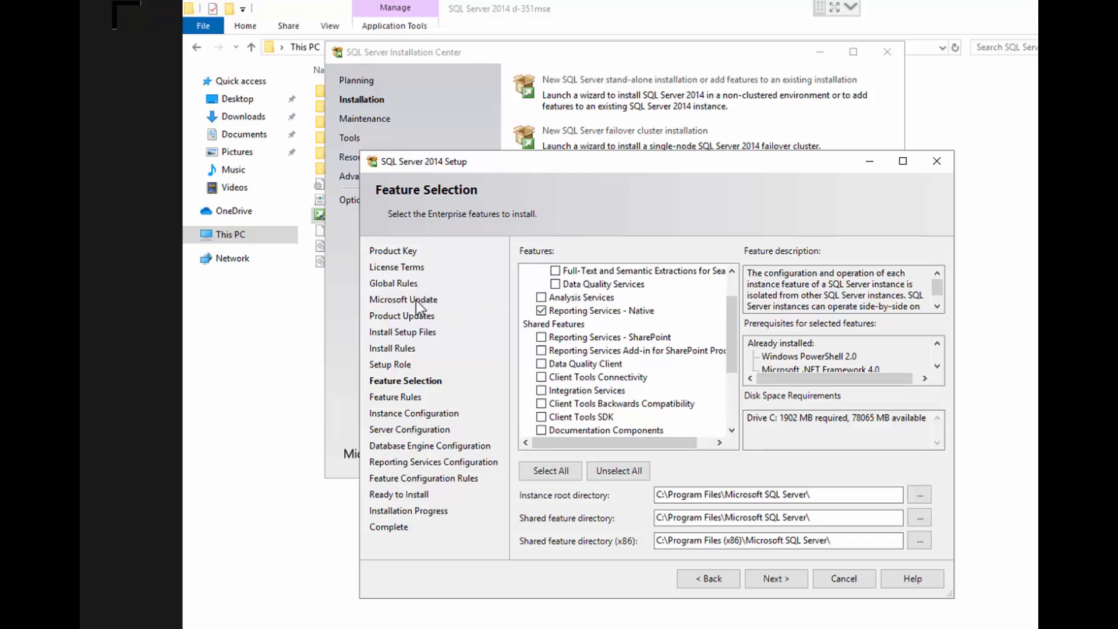
pyautogui.click(541, 377)
pyautogui.scroll(-1, 525, 300)
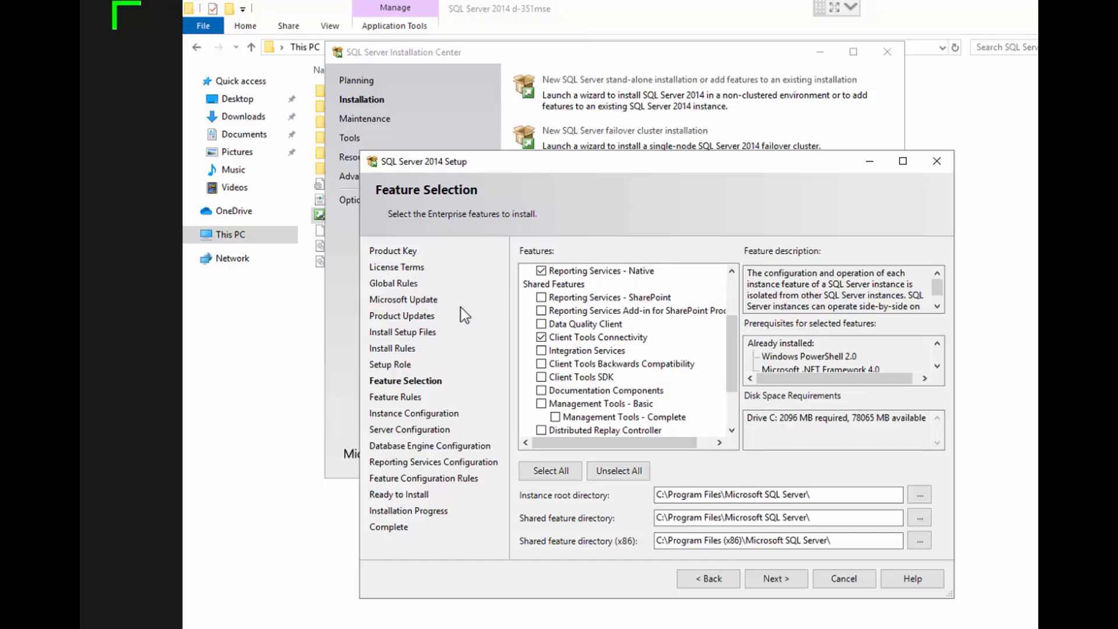
pyautogui.click(541, 404)
pyautogui.scroll(-2, 623, 373)
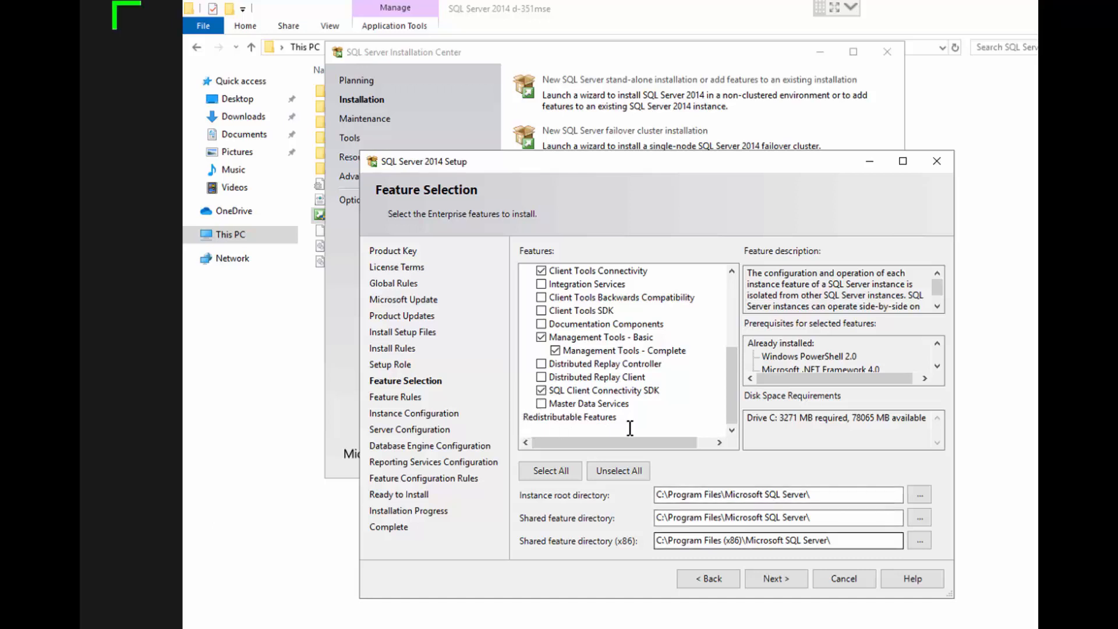
pyautogui.click(607, 466)
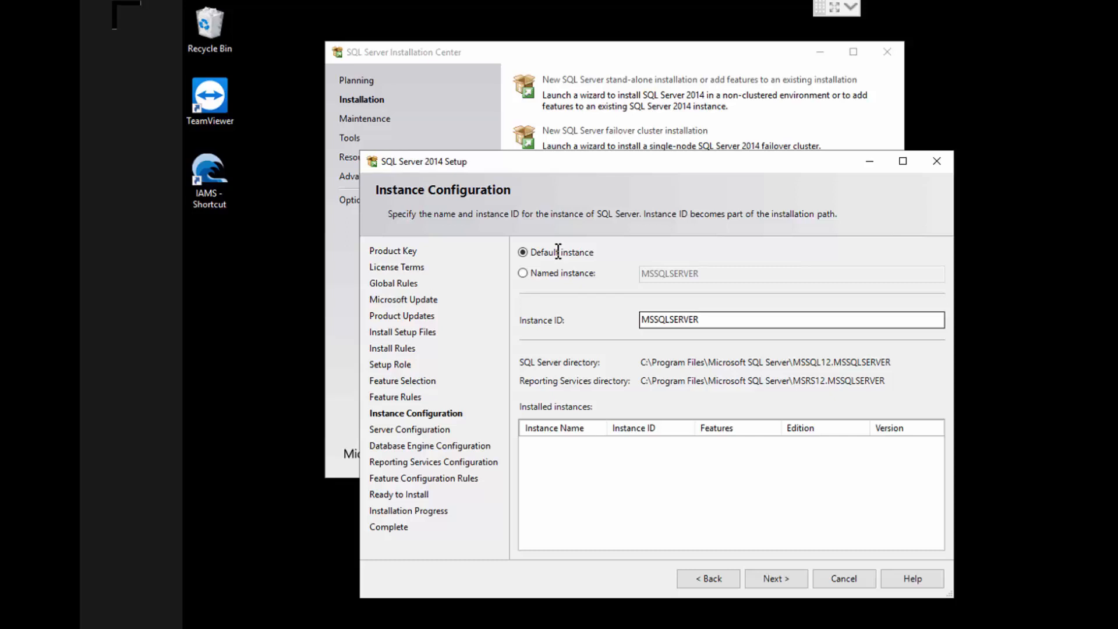
# Keep the default instance with ID MSSQLSERVER and accept the default service accounts and startup types
pyautogui.press('Tab')
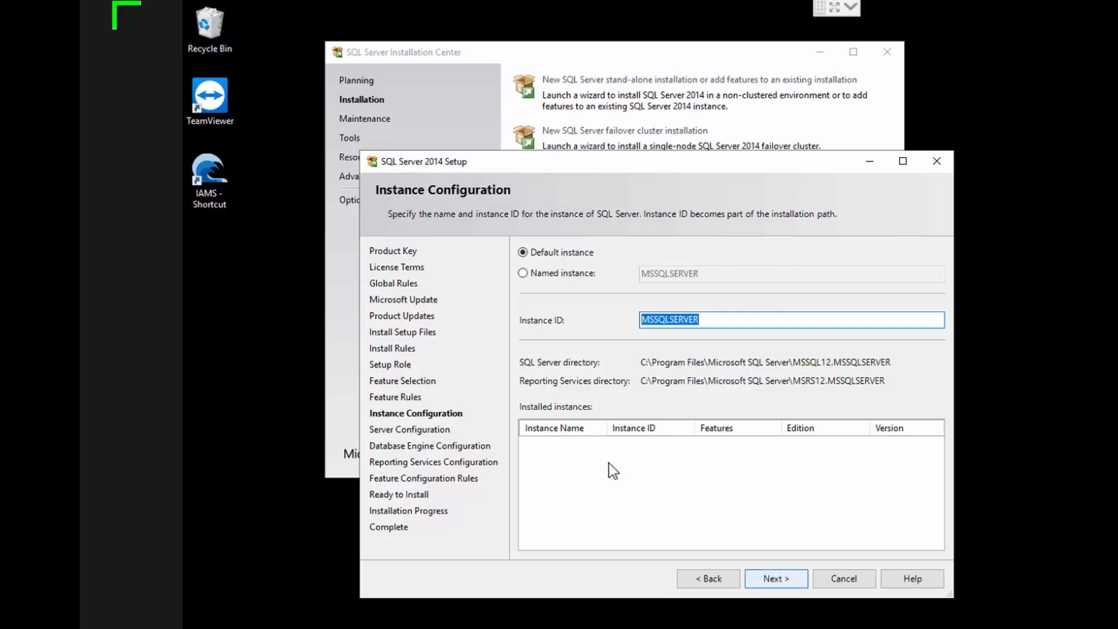
pyautogui.press('Return')
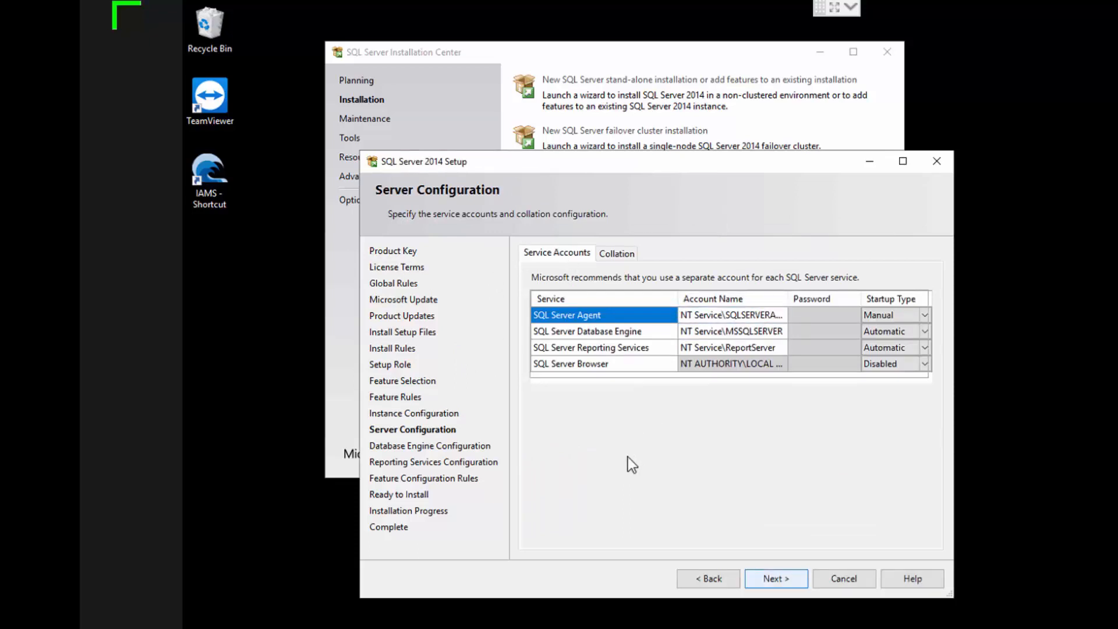
pyautogui.press('Return')
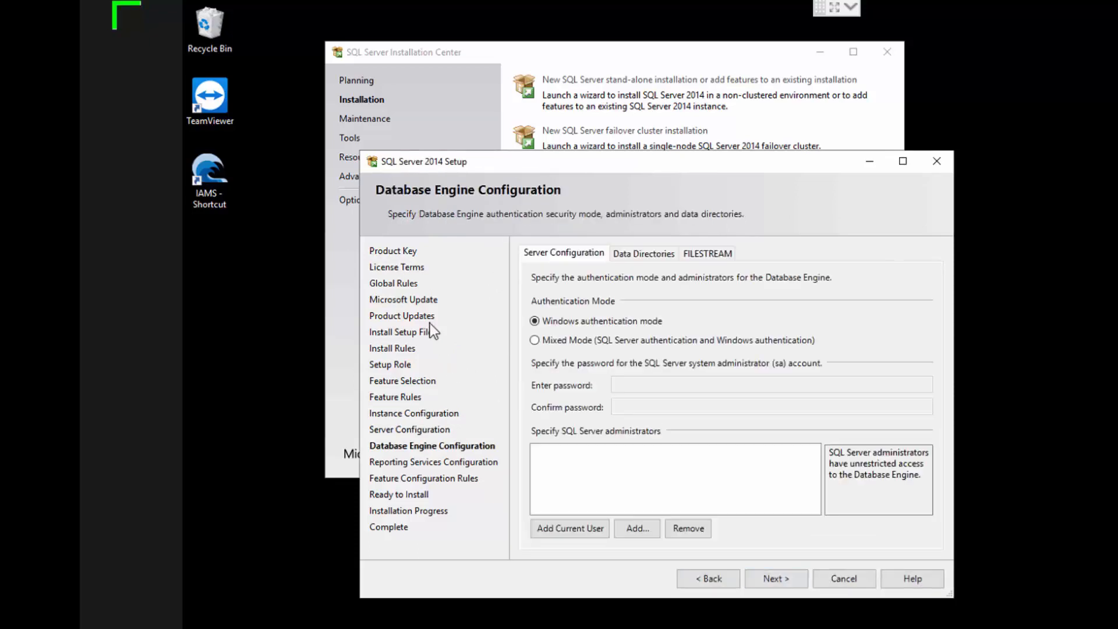
# Set the Database Engine authentication to Mixed Mode and enter and confirm the sa account password
pyautogui.hotkey('alt', 'm')
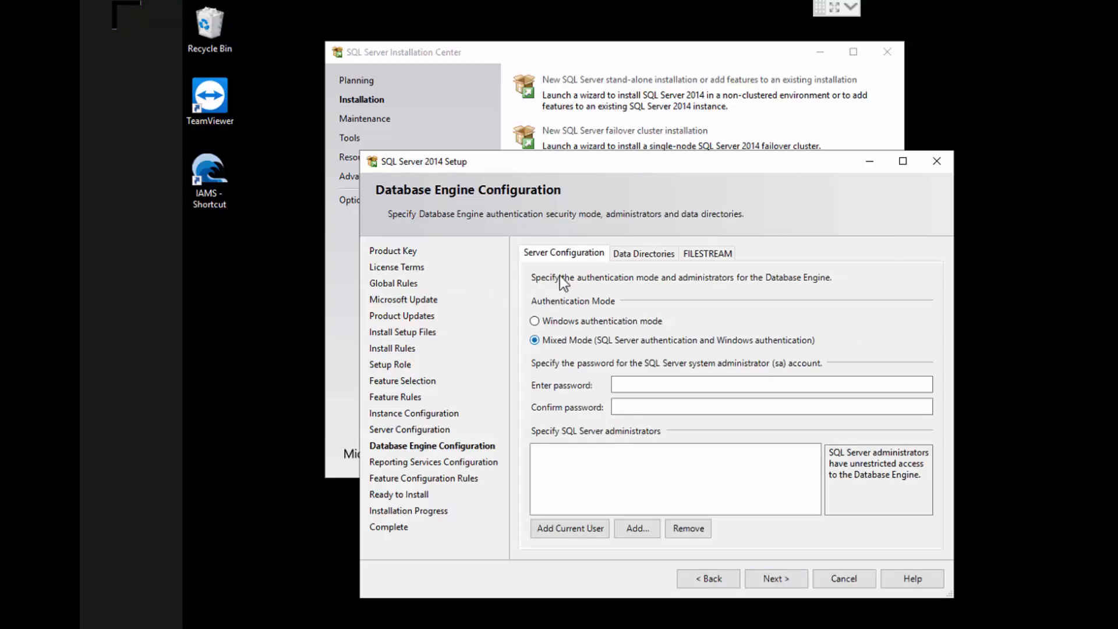
pyautogui.click(653, 384)
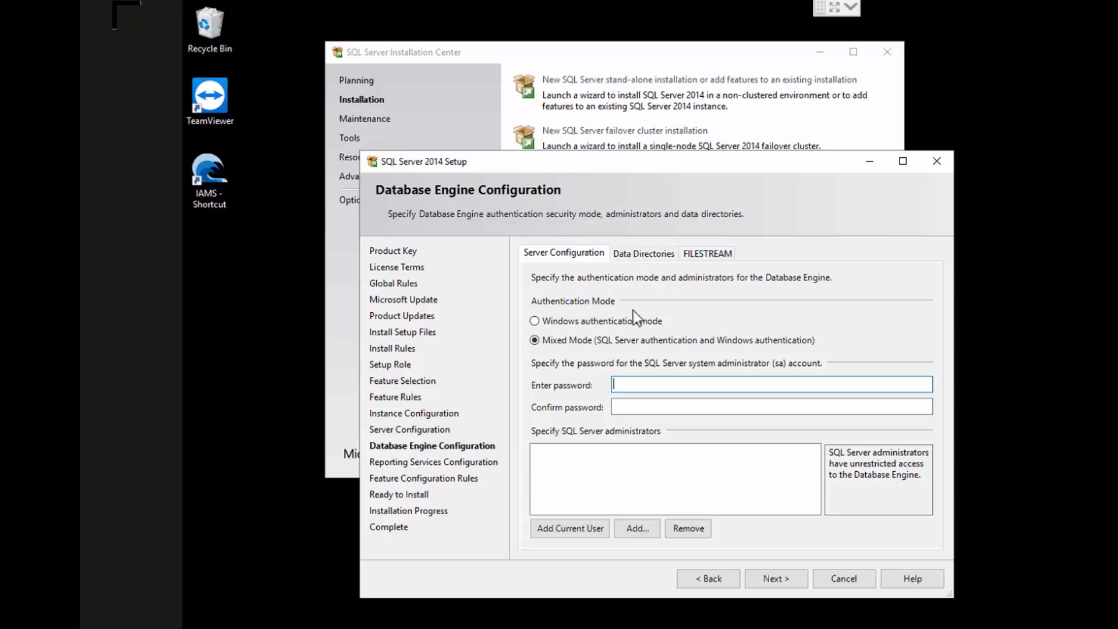
pyautogui.write('••••••••')
pyautogui.press('Tab')
pyautogui.write('••••••••')
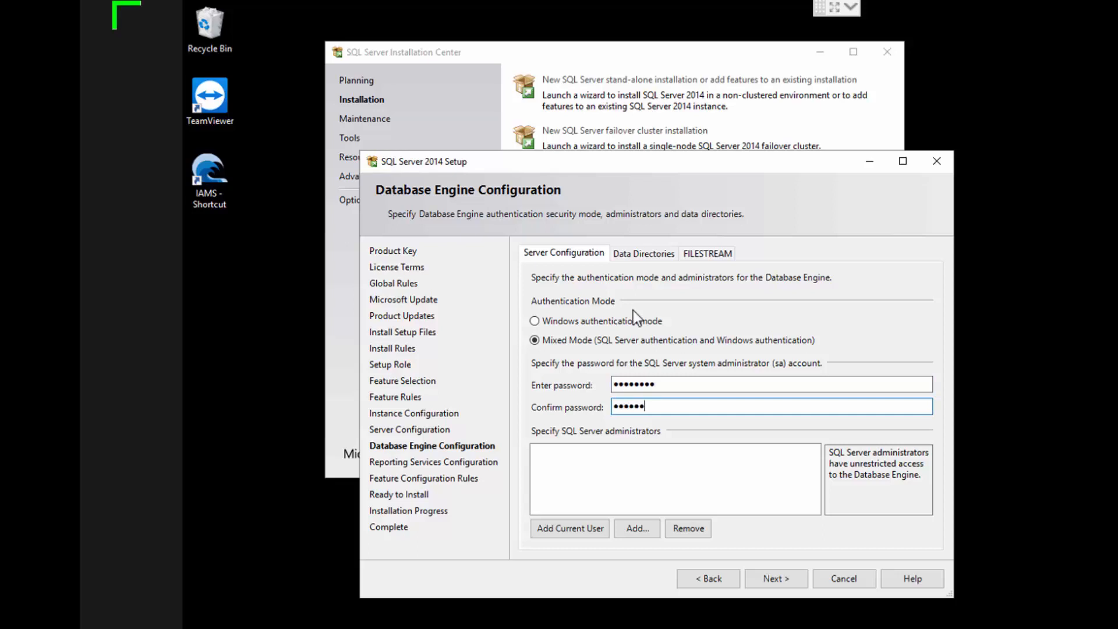
# Add the administrator account as a SQL Server administrator and accept Install and configure for Reporting Services Native Mode
pyautogui.click(637, 528)
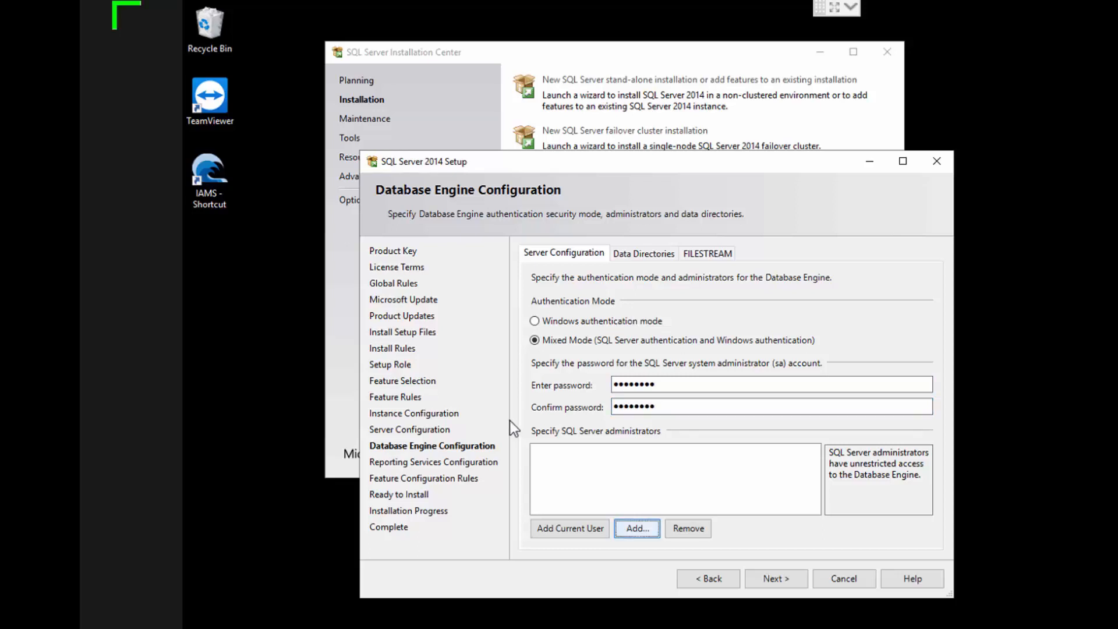
pyautogui.write('administrator')
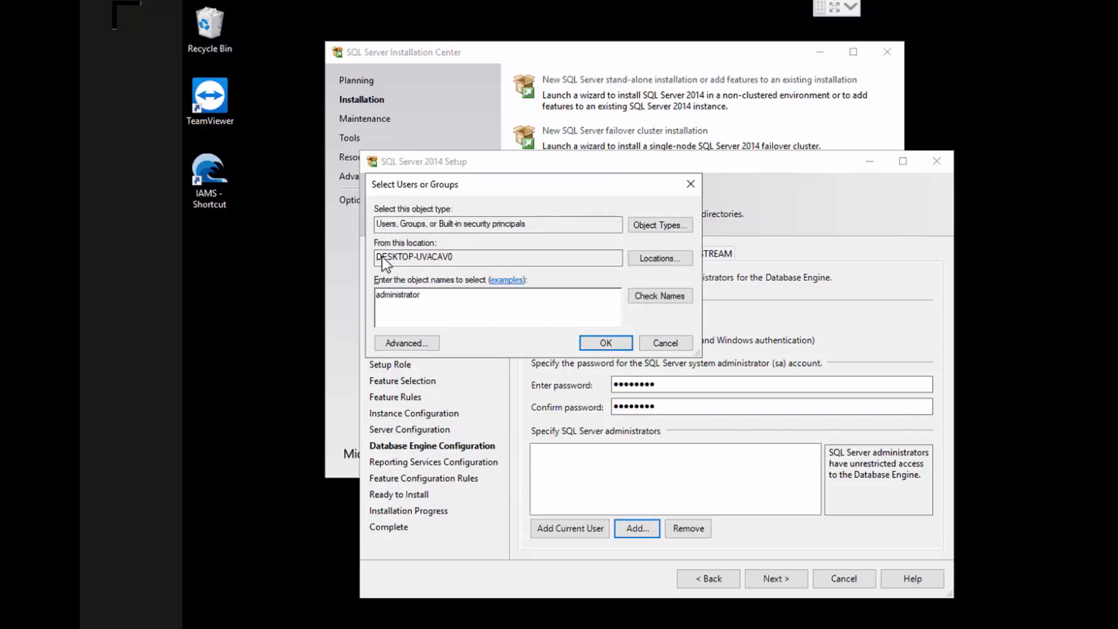
pyautogui.press('Return')
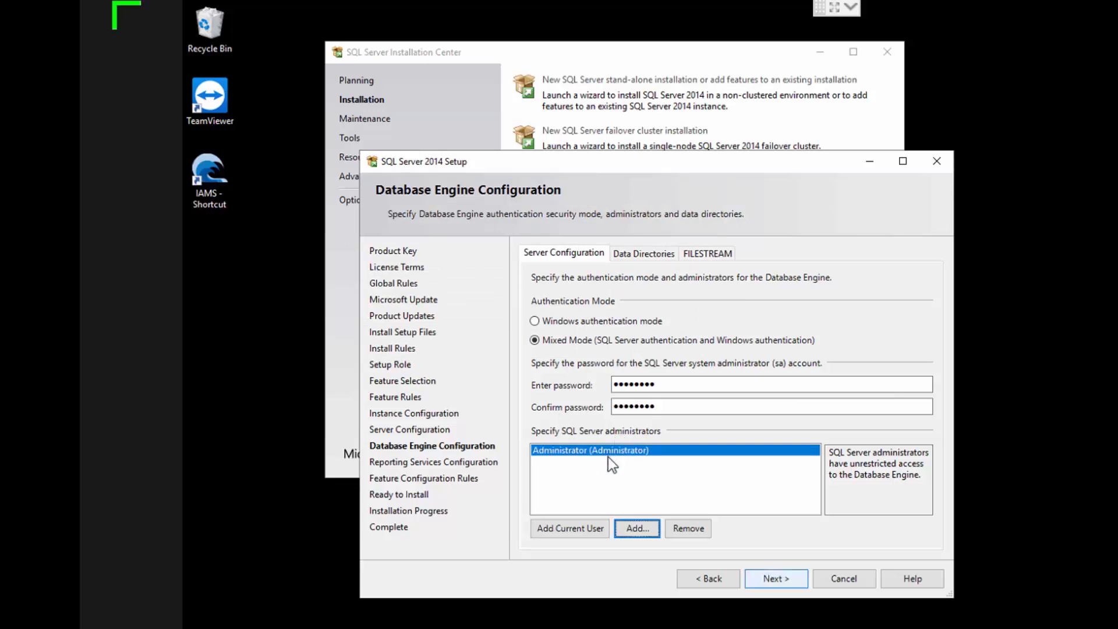
pyautogui.press('Return')
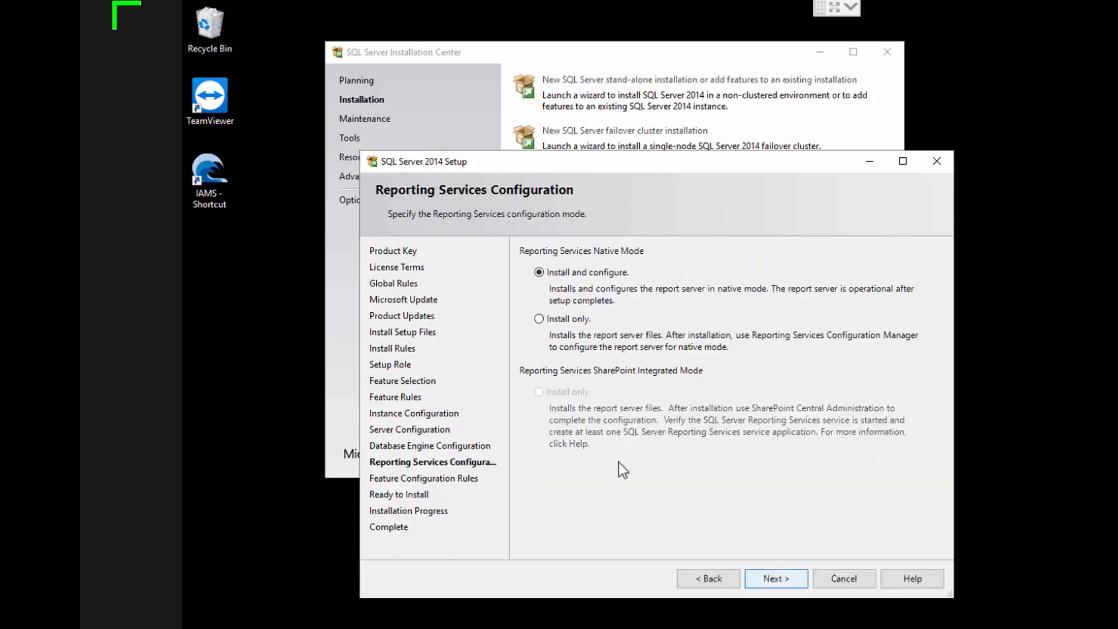
pyautogui.press('Return')
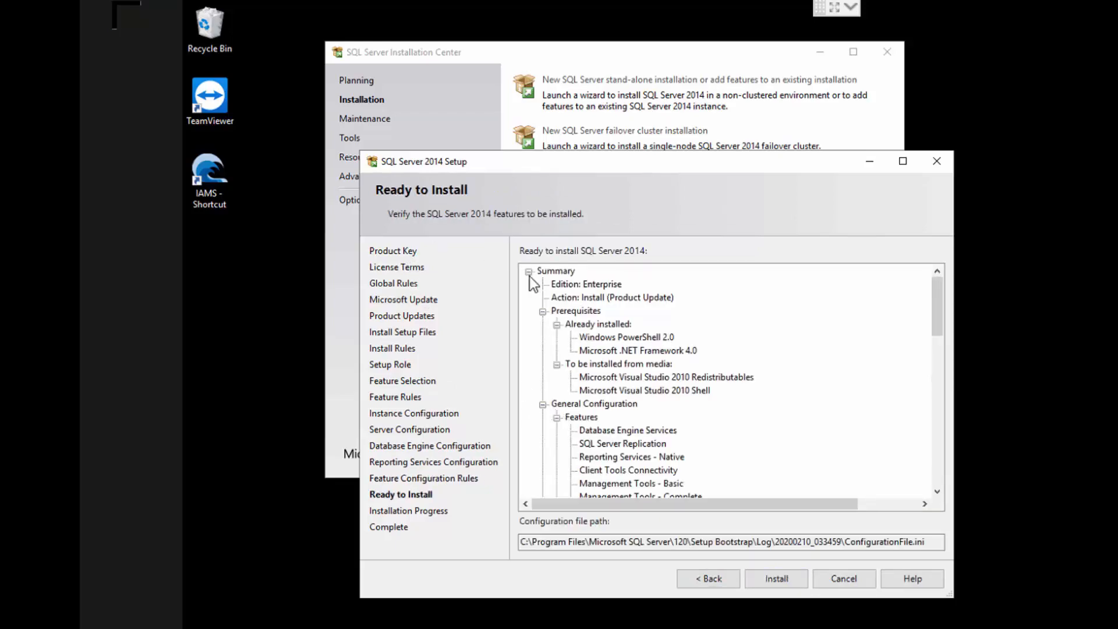
# Review the installation summary of features, directories and service configuration, and start the SQL Server 2014 installation
pyautogui.scroll(-10, 527, 291)
pyautogui.scroll(-4, 522, 306)
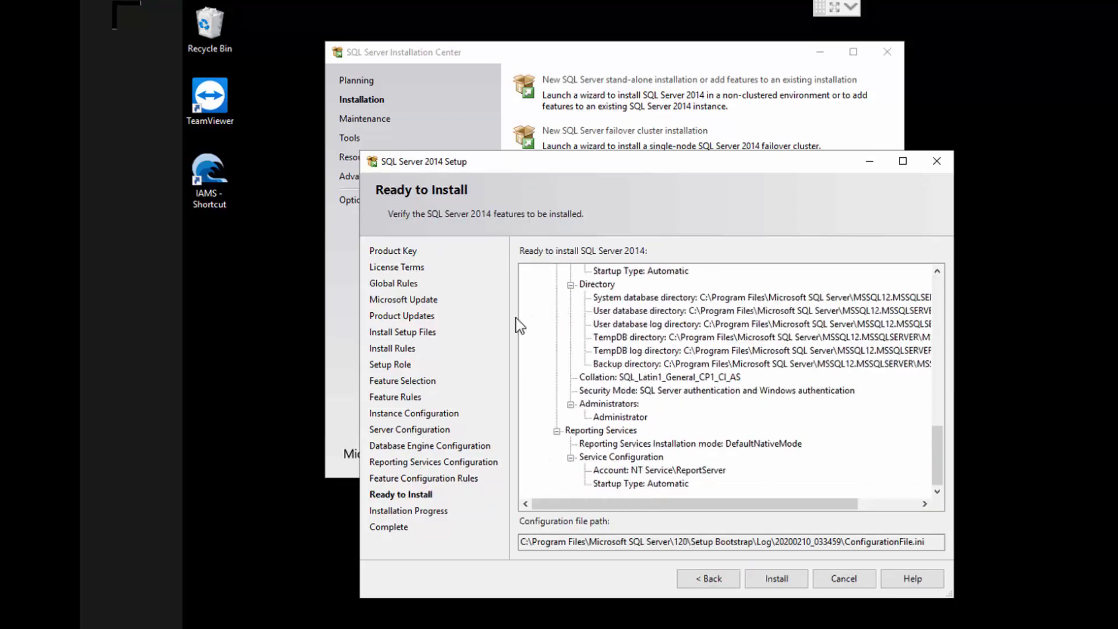
pyautogui.scroll(5, 554, 365)
pyautogui.click(776, 579)
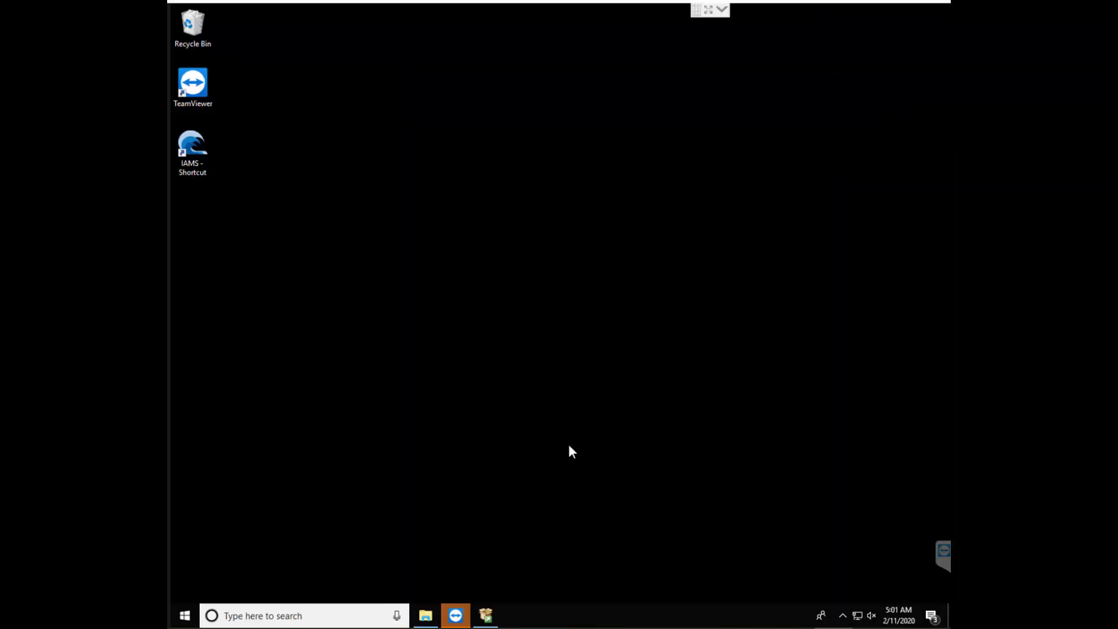
# Close the SQL Server Installation Center and launch SQL Server 2014 Management Studio
pyautogui.click(488, 615)
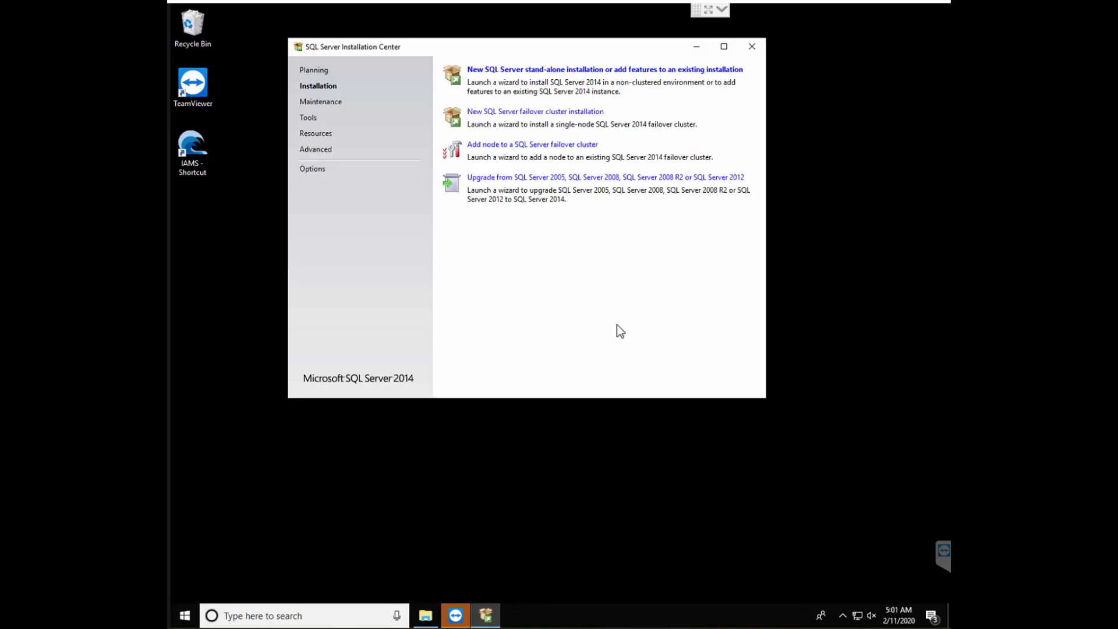
pyautogui.click(753, 50)
pyautogui.click(186, 617)
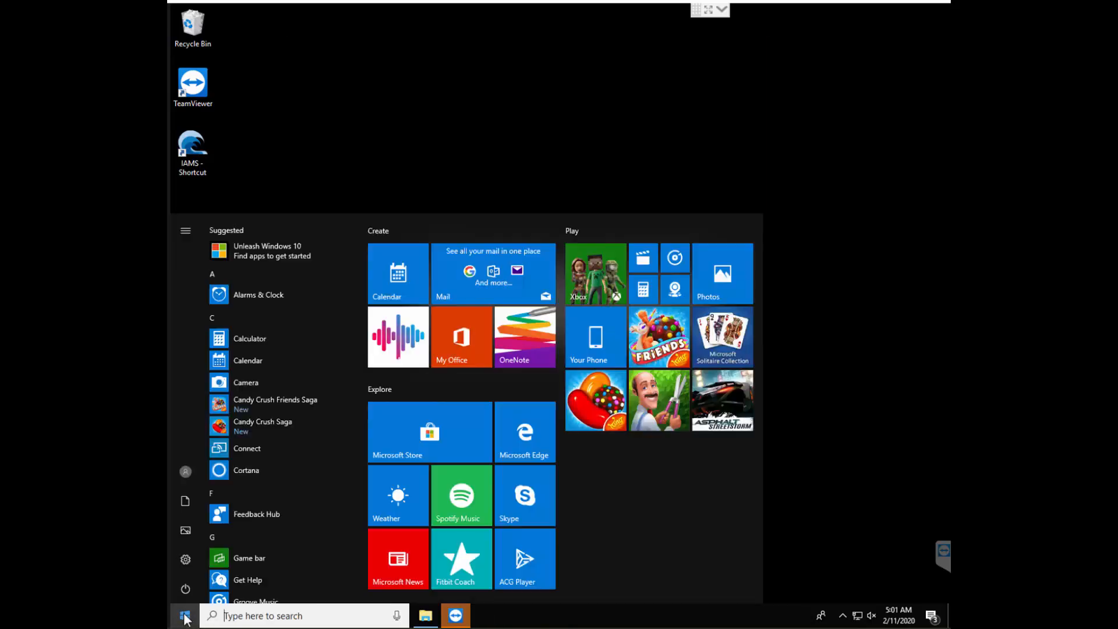
pyautogui.scroll(-9, 267, 515)
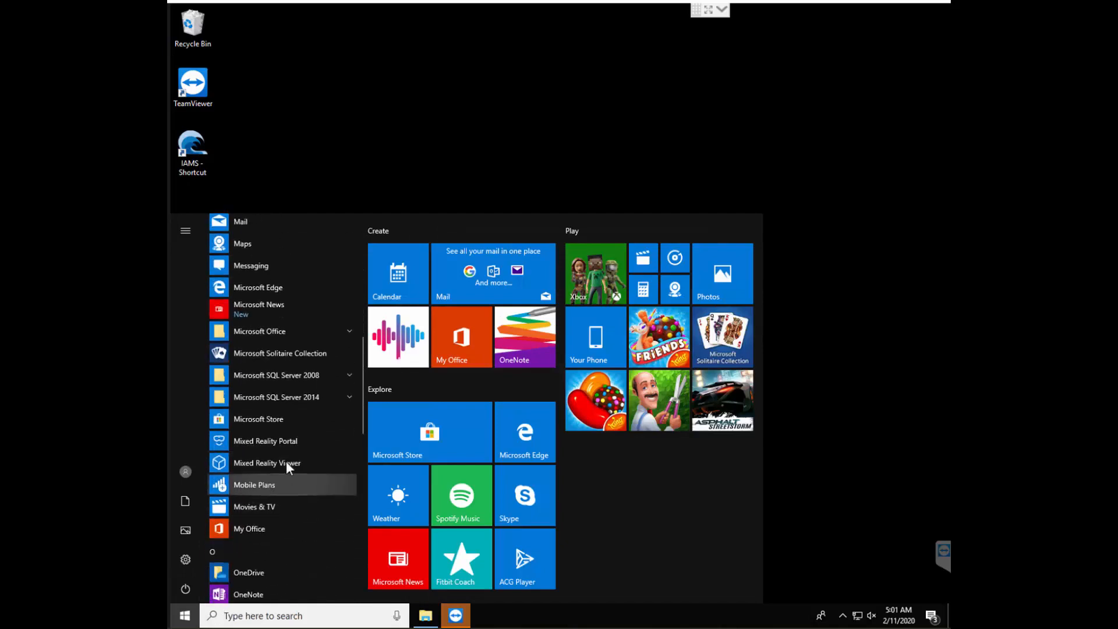
pyautogui.click(341, 396)
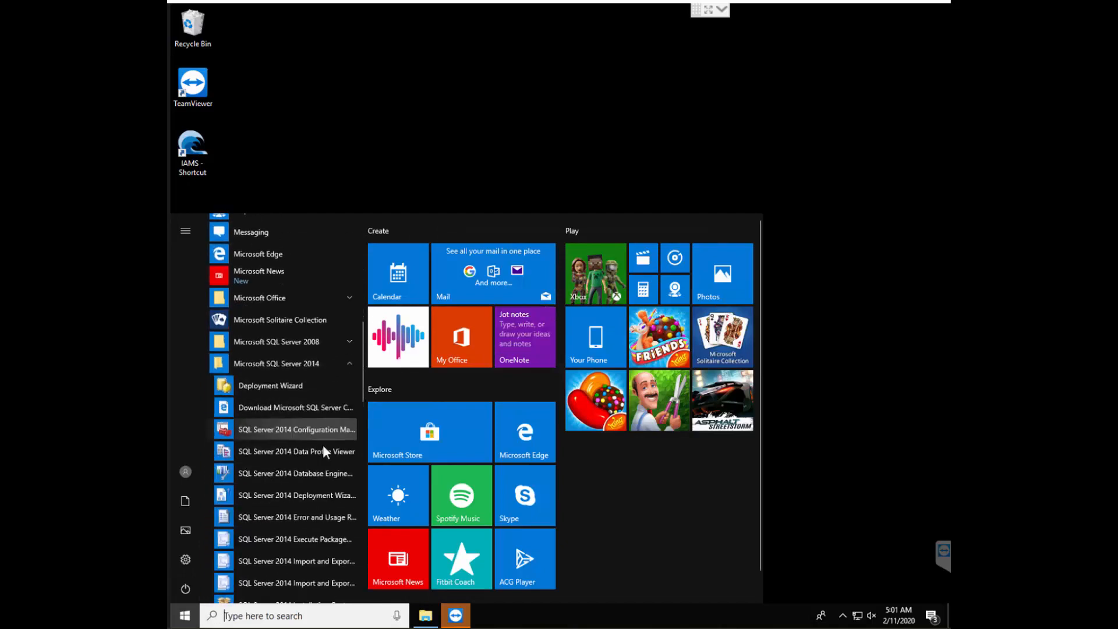
pyautogui.scroll(-5, 324, 452)
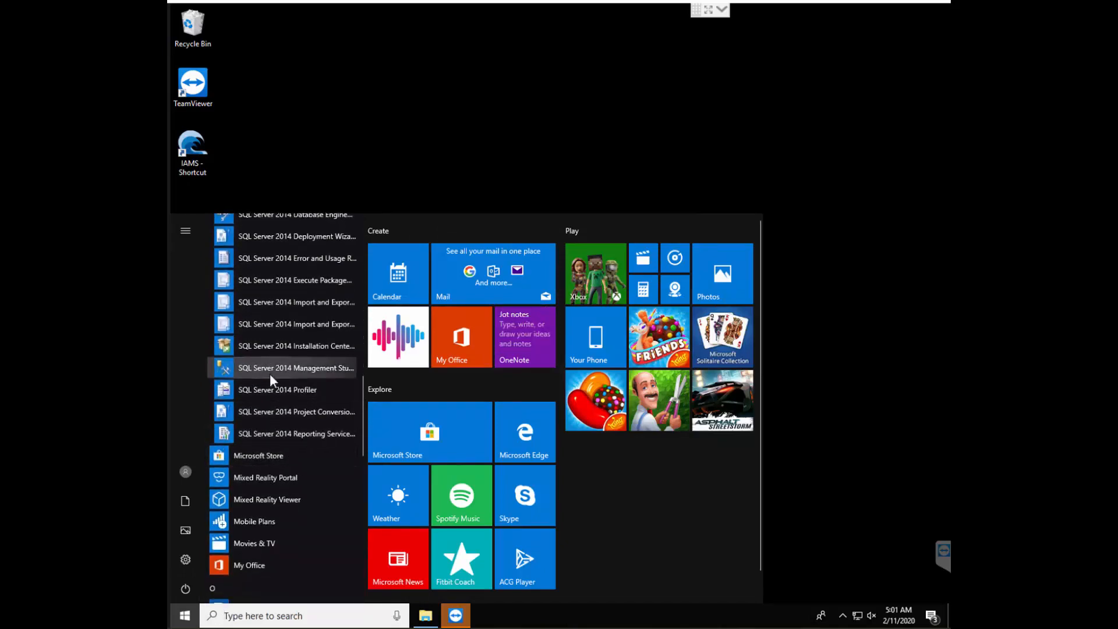
pyautogui.click(334, 369)
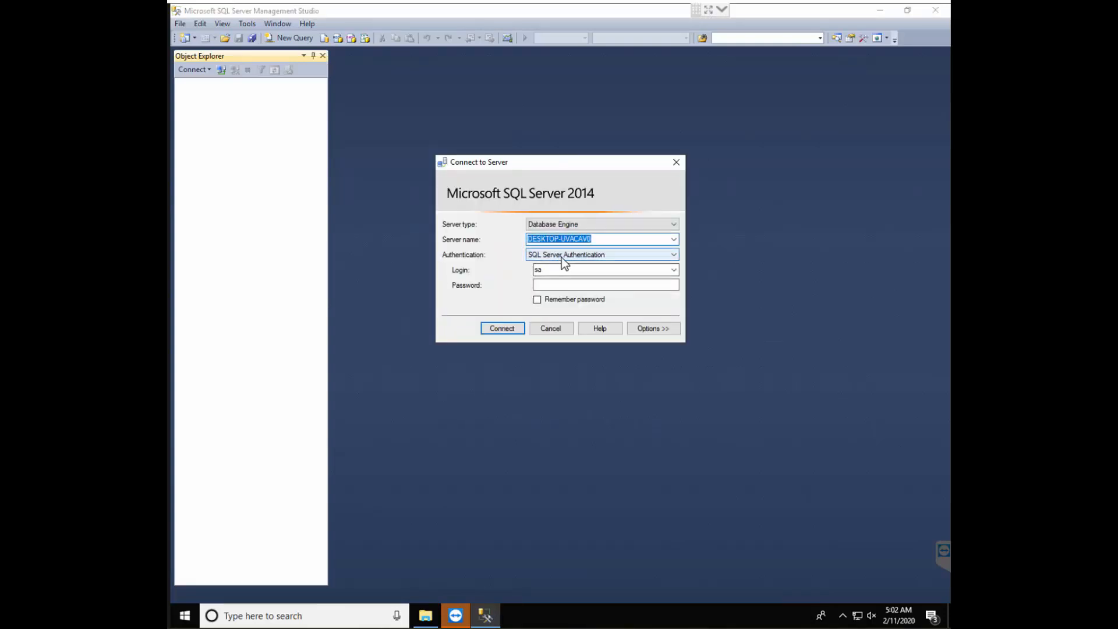
# Connect to the local Database Engine using SQL Server Authentication with the sa login and its password
pyautogui.click(561, 258)
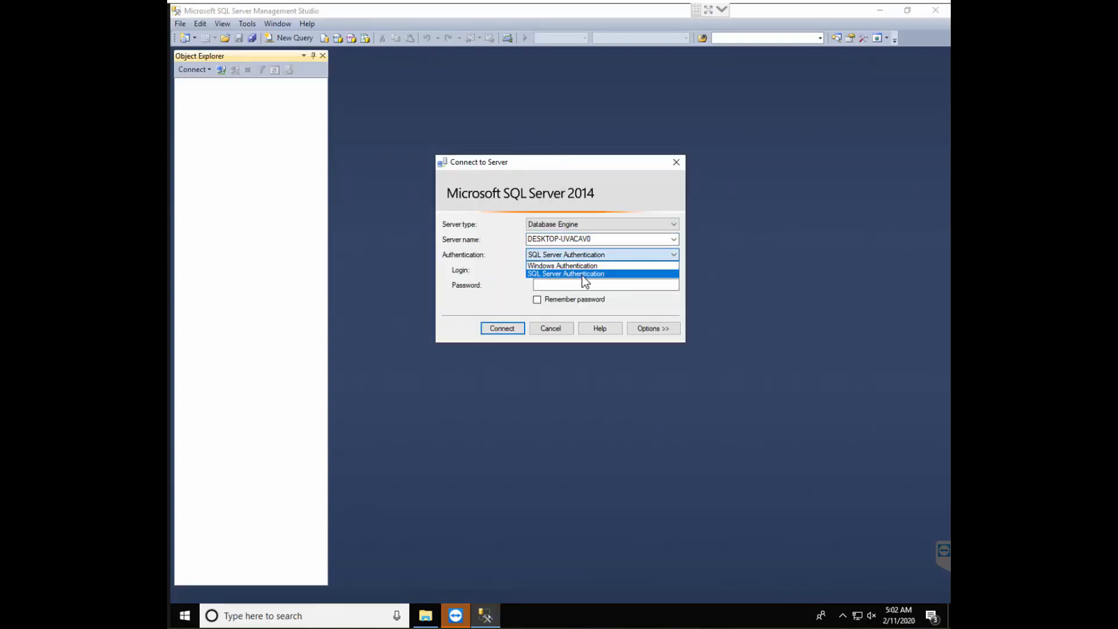
pyautogui.click(582, 275)
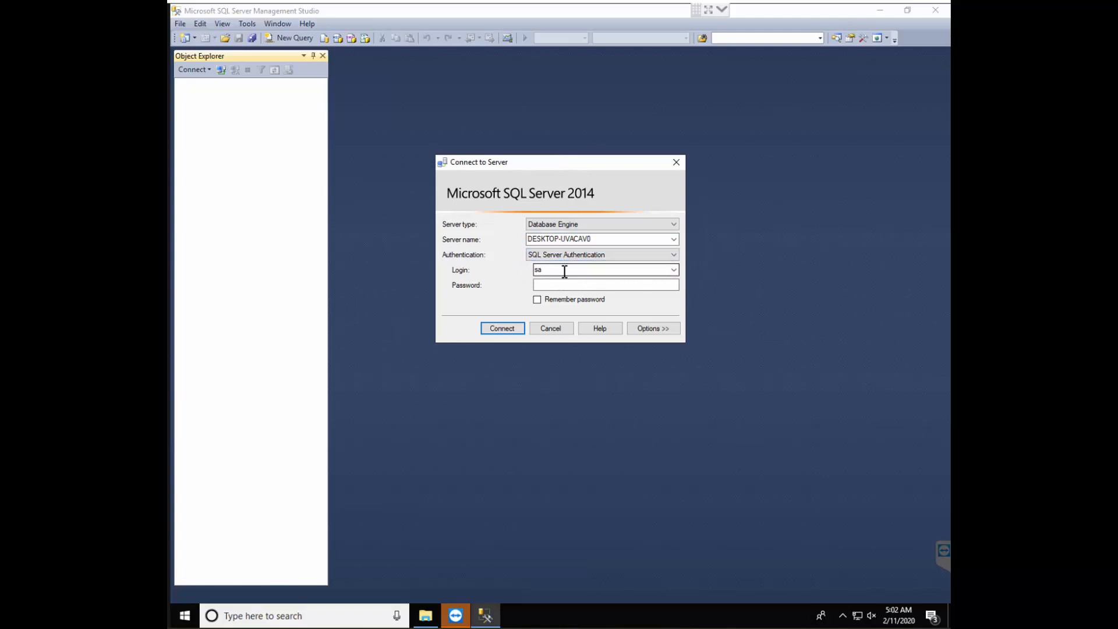
pyautogui.click(567, 284)
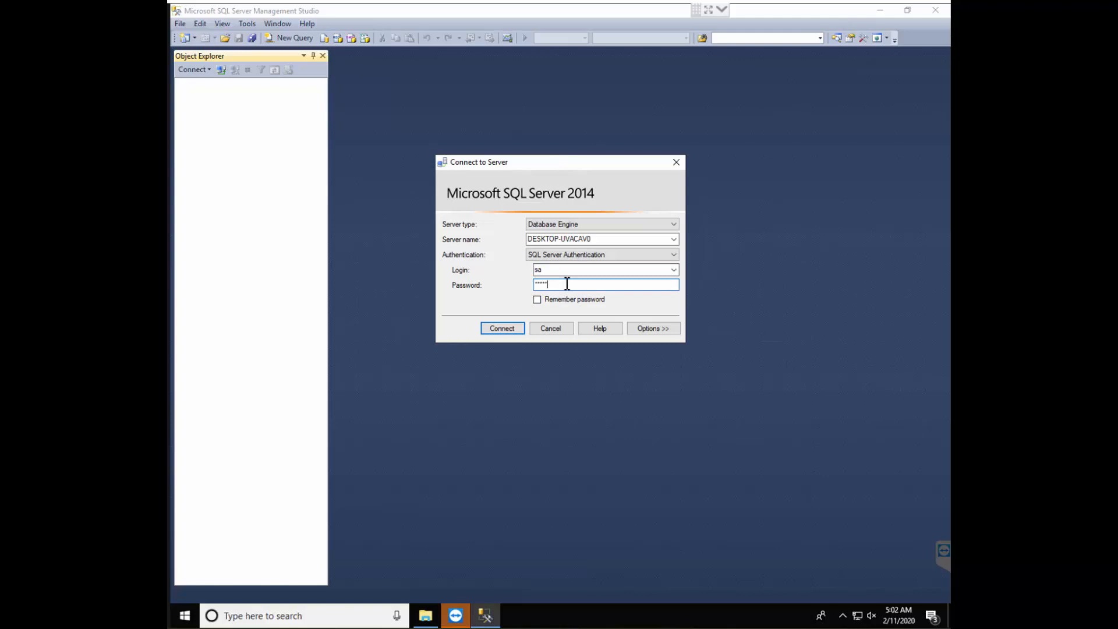
pyautogui.click(513, 326)
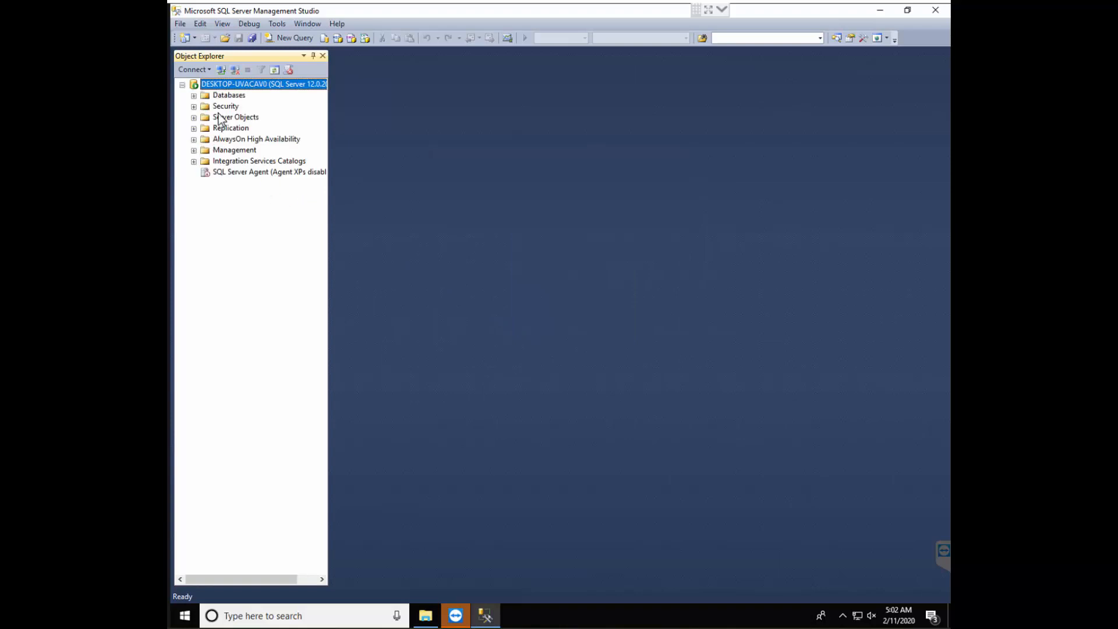
# Switch to File Explorer and look at the IAMSDB and IAMSDB_log files in the DB folder on Local Disk (E:)
pyautogui.click(426, 616)
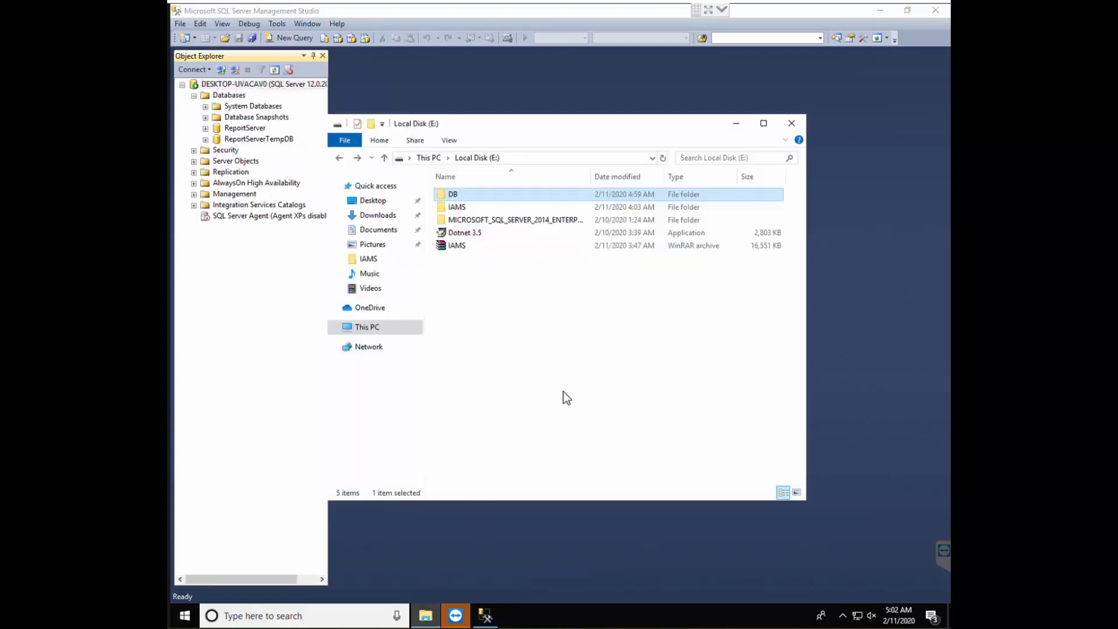
pyautogui.doubleClick(468, 196)
pyautogui.moveTo(457, 237); pyautogui.dragTo(491, 198)
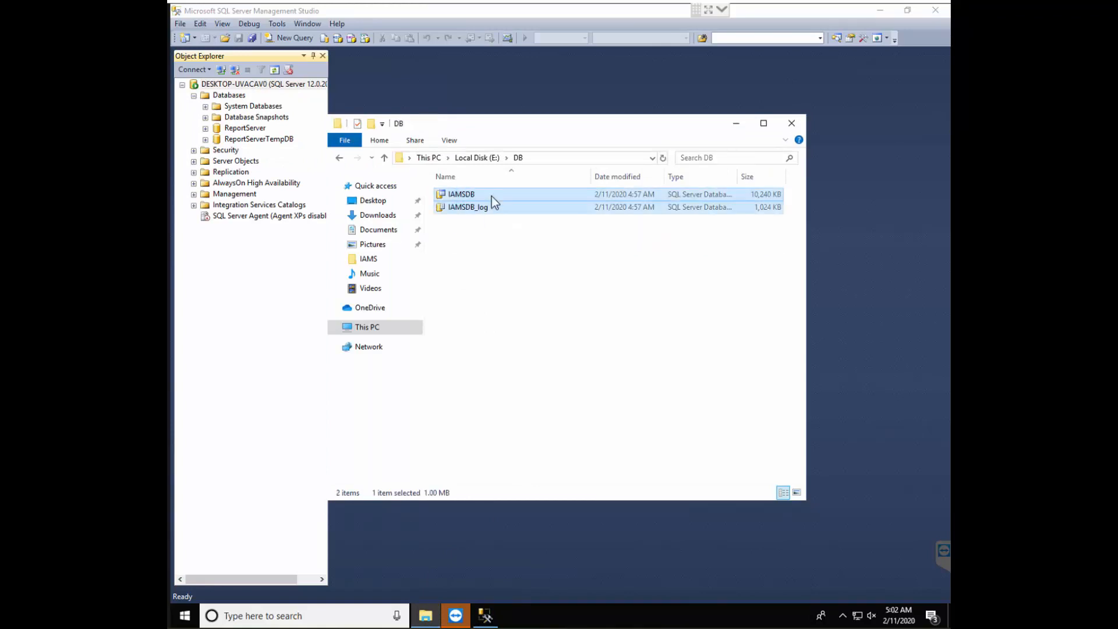
pyautogui.click(736, 123)
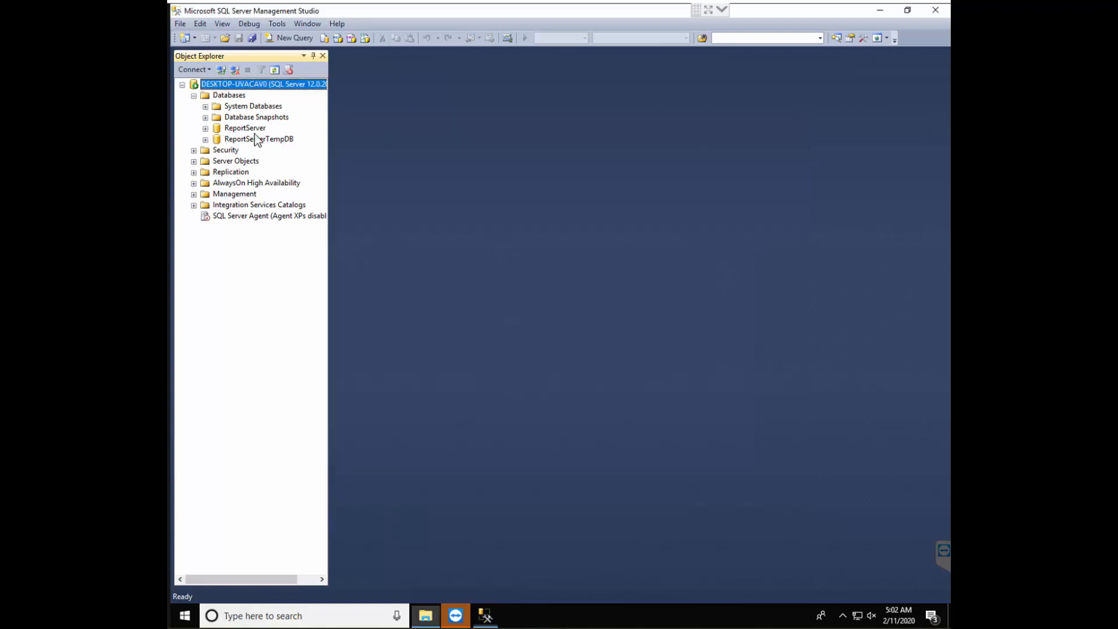
# Copy the default database file location from the Attach Databases file browser, and cancel without attaching a database
pyautogui.rightClick(224, 99)
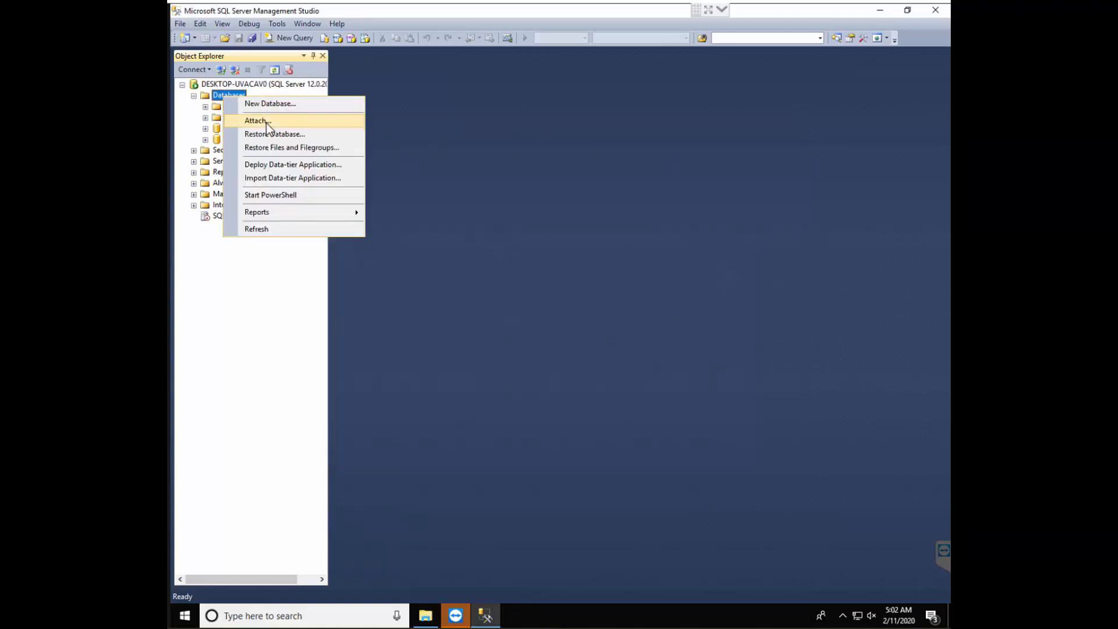
pyautogui.click(267, 122)
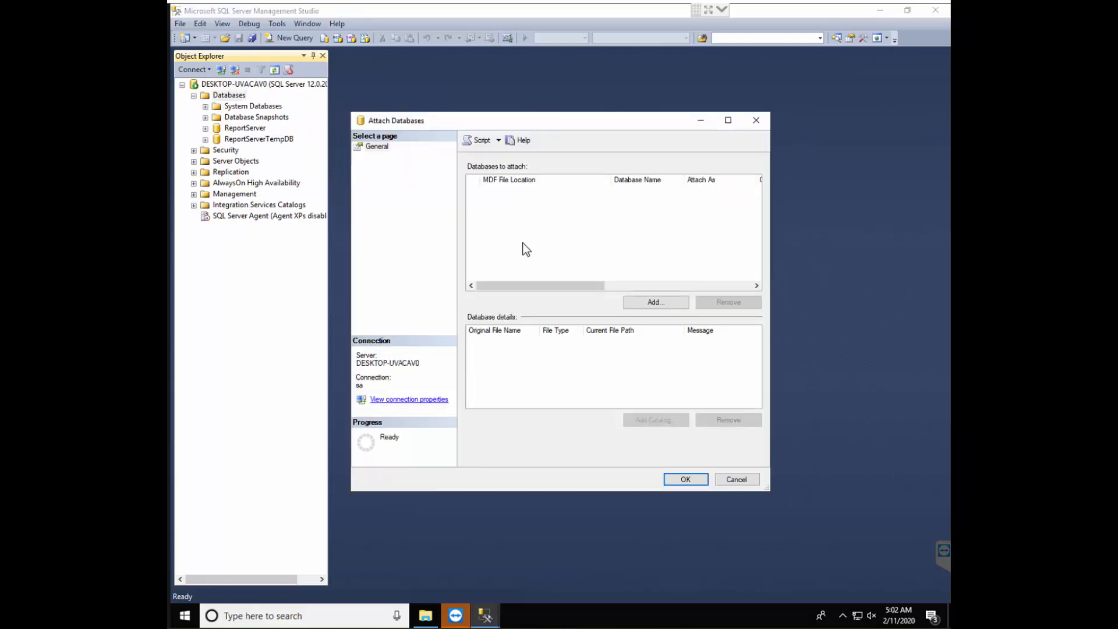
pyautogui.click(656, 303)
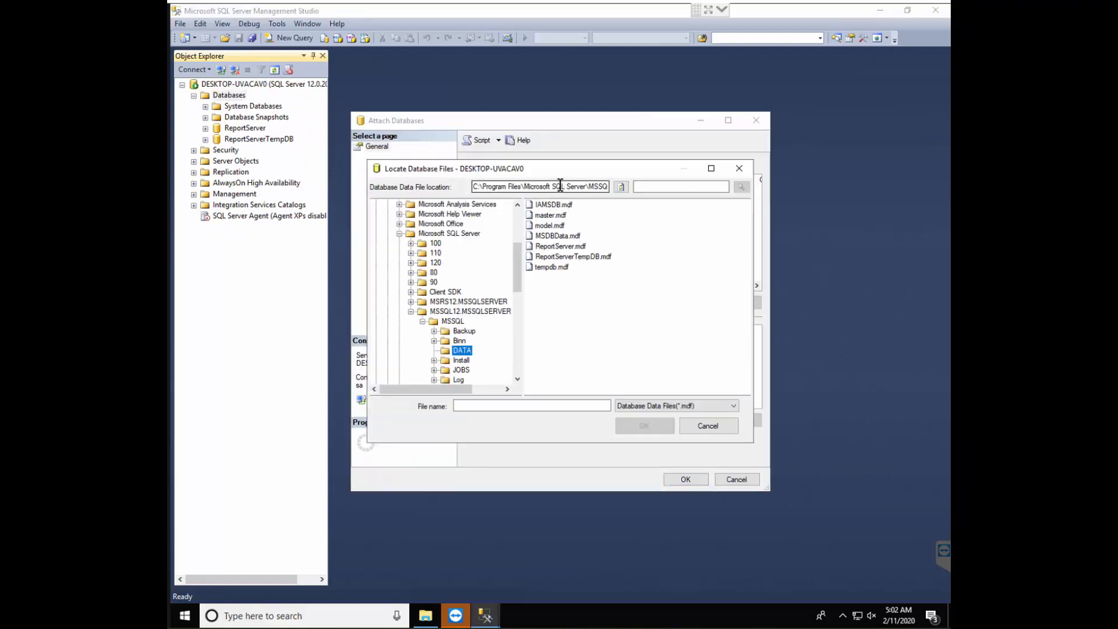
pyautogui.click(561, 187)
pyautogui.doubleClick(560, 186)
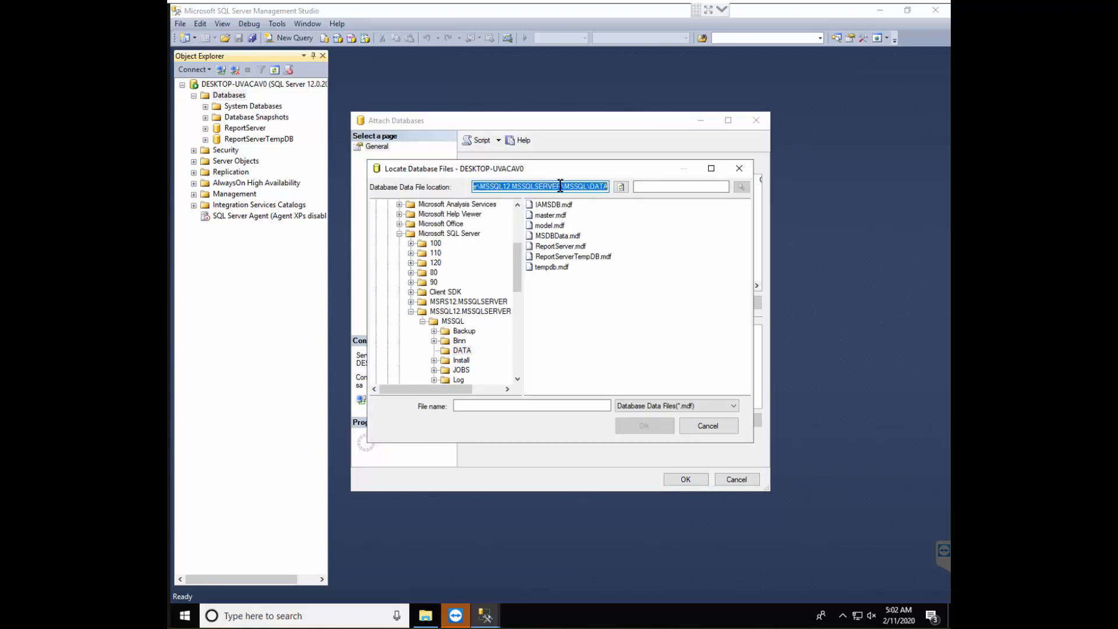
pyautogui.click(703, 424)
pyautogui.click(737, 479)
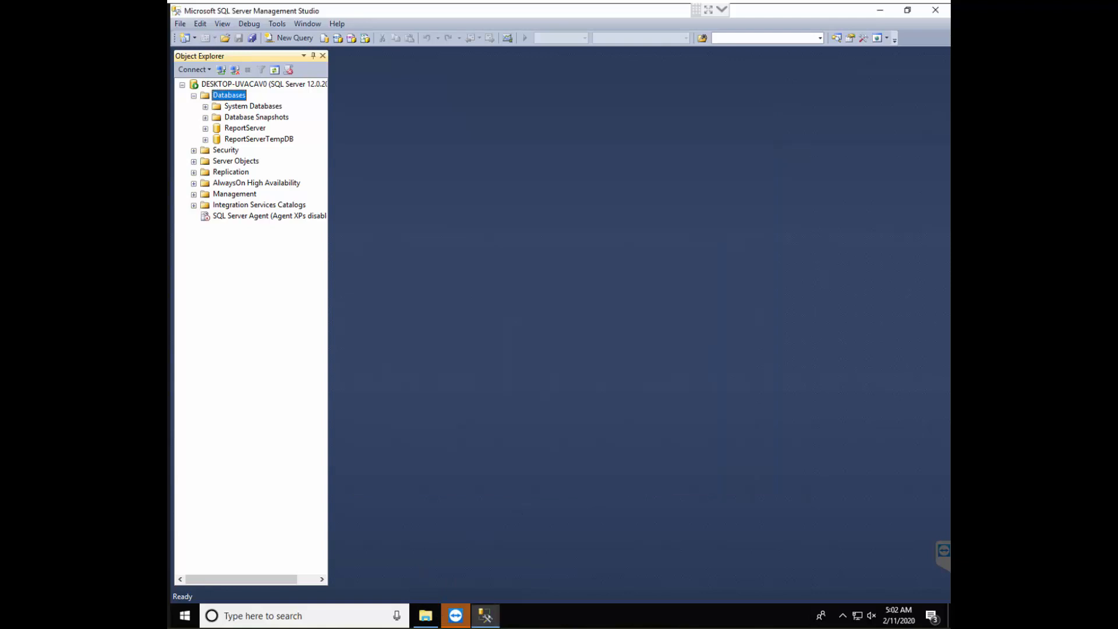
# Go to the copied MSSQL\DATA path in File Explorer and authorize folder access with the administrator password
pyautogui.click(426, 616)
pyautogui.click(562, 157)
pyautogui.write('C:\\Program Files\\Microsoft SQL Server\\MSSQL12.MSSQLSERVER\\MSSQL\\DATA')
pyautogui.press('Return')
pyautogui.press('Return')
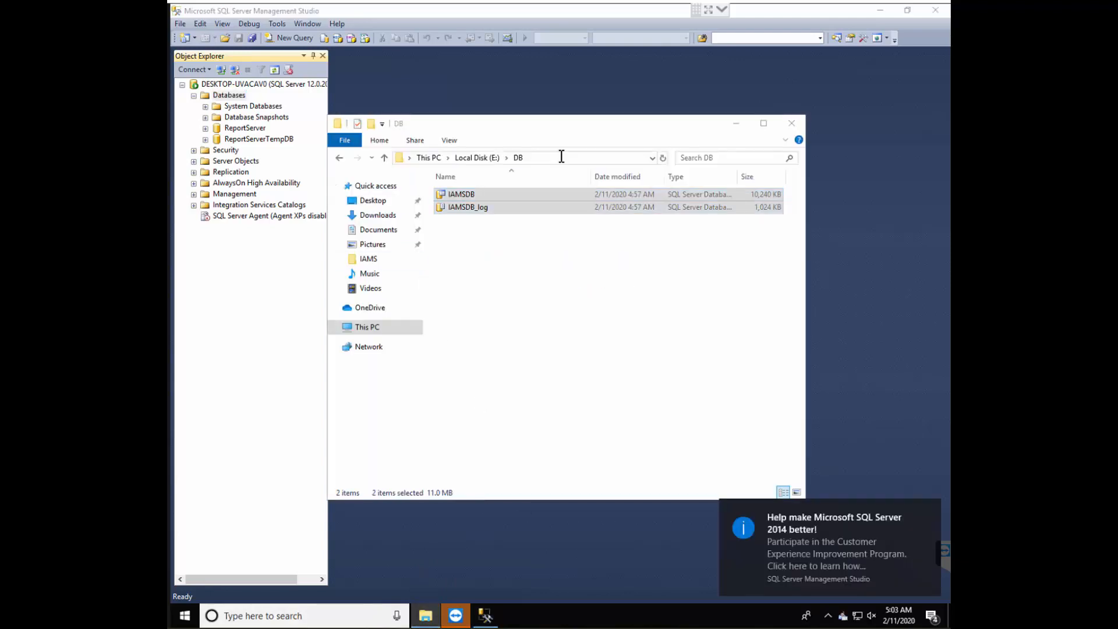
pyautogui.write('••••••')
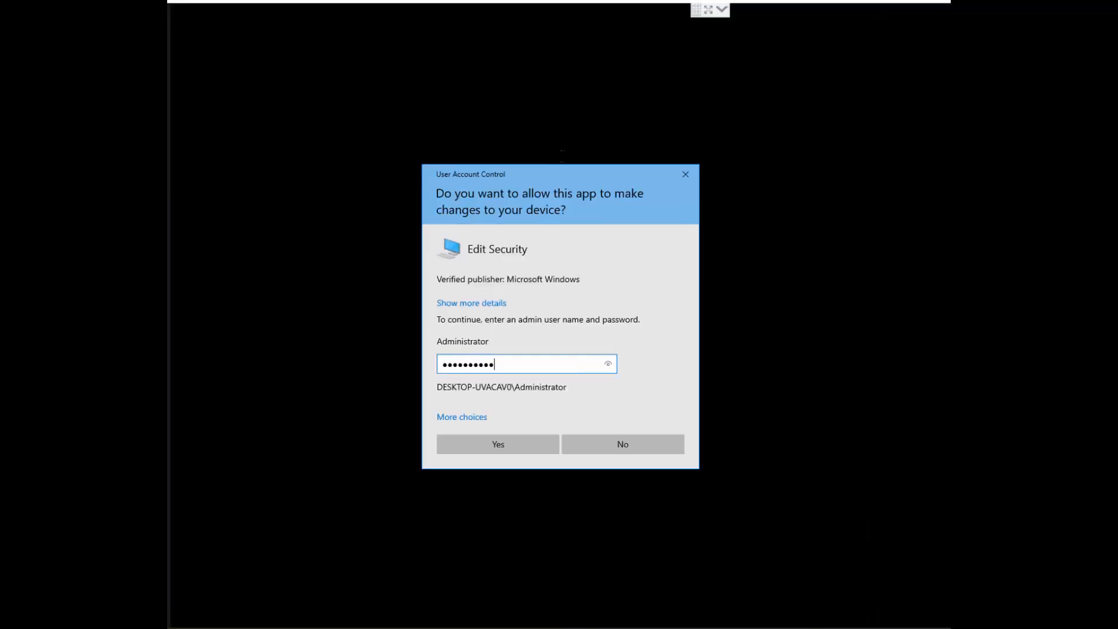
pyautogui.write('••••')
pyautogui.press('Return')
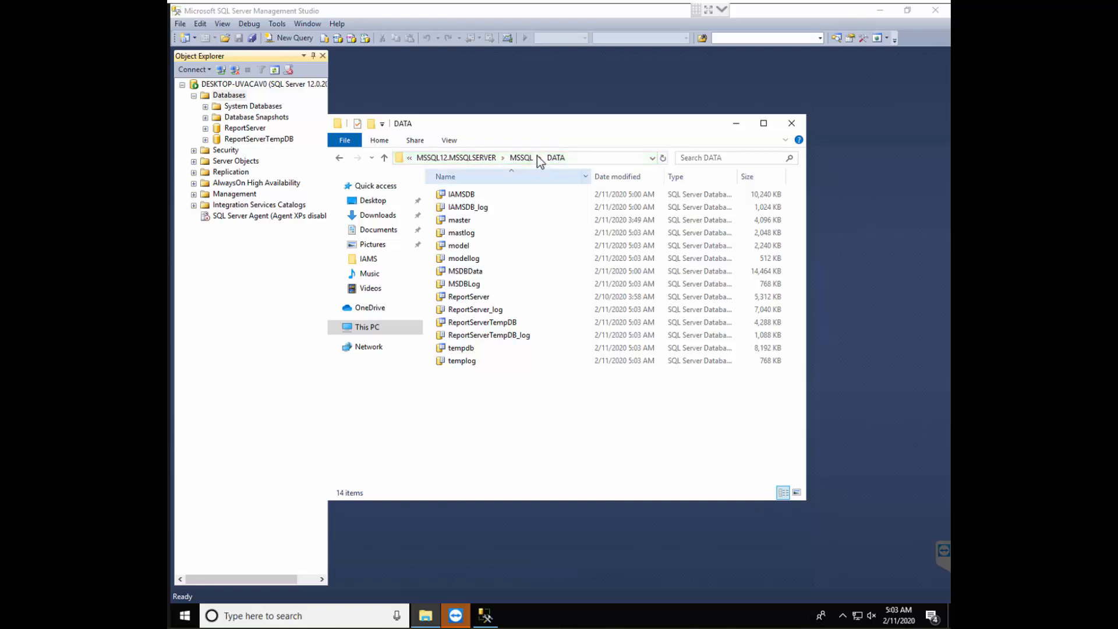
# Delete IAMSDB and IAMSDB_log from the DATA folder, authorizing the deletion with the administrator password
pyautogui.moveTo(554, 129); pyautogui.dragTo(576, 124)
pyautogui.click(502, 190)
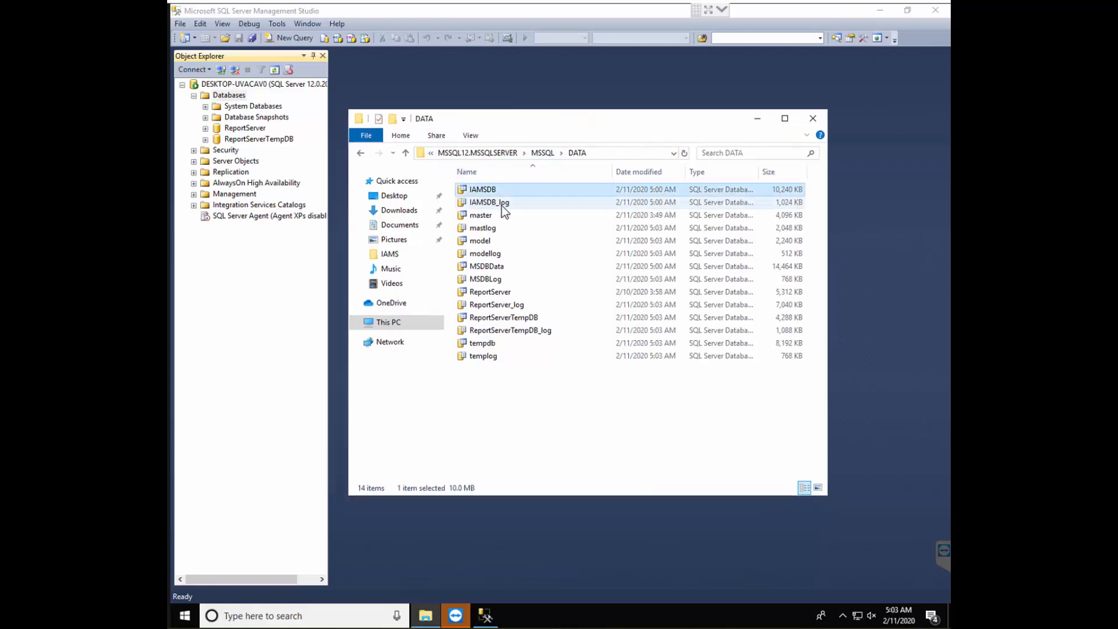
pyautogui.keyDown('ctrl'); pyautogui.click(502, 204); pyautogui.keyUp('ctrl')
pyautogui.press('Delete')
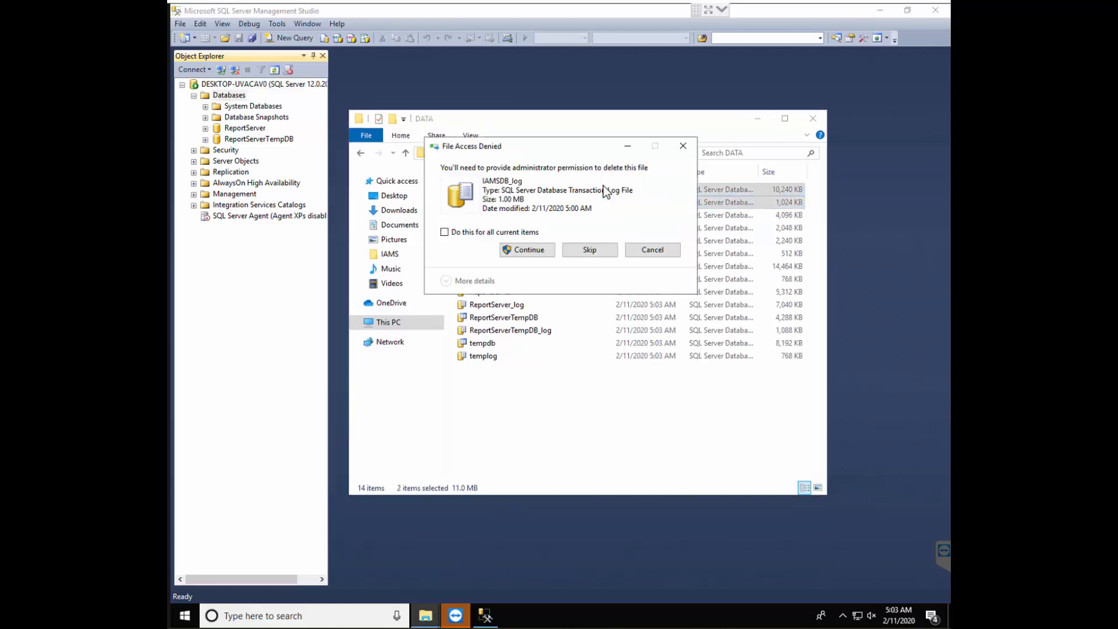
pyautogui.press('Return')
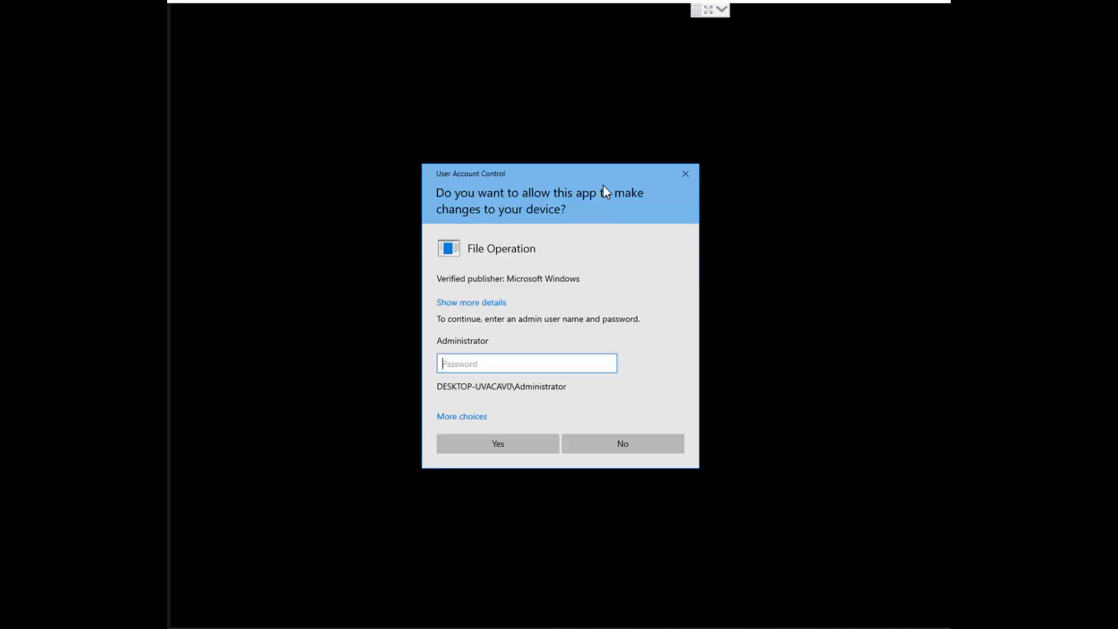
pyautogui.write('********')
pyautogui.press('Return')
pyautogui.click(549, 248)
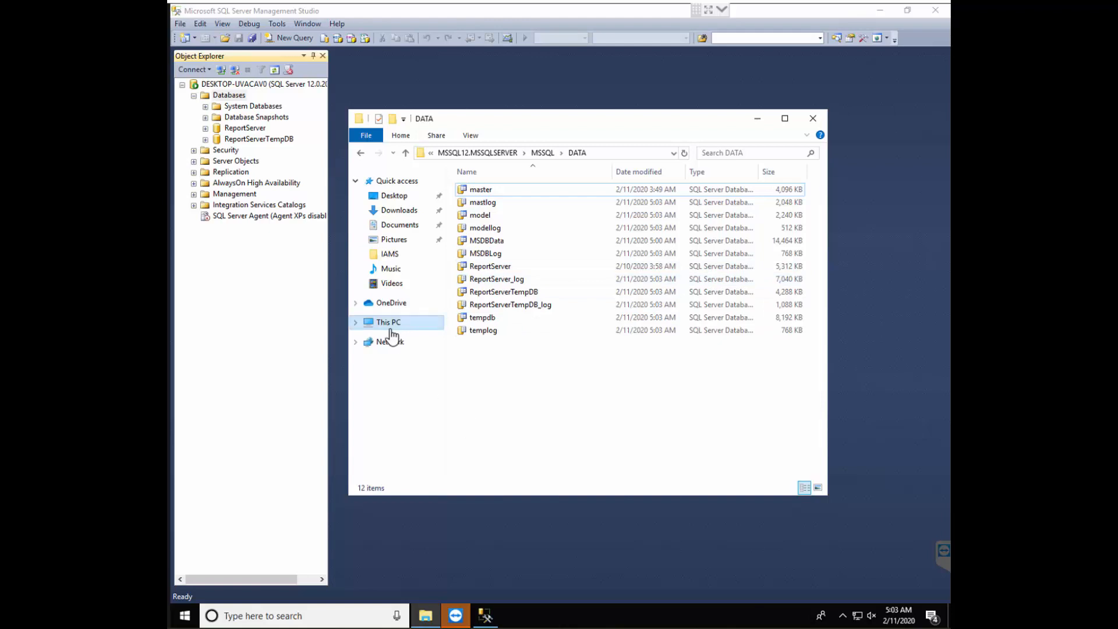
# Open the E:\DB folder in a second File Explorer window and copy the IAMSDB and IAMSDB_log files
pyautogui.click(184, 616)
pyautogui.write('compu')
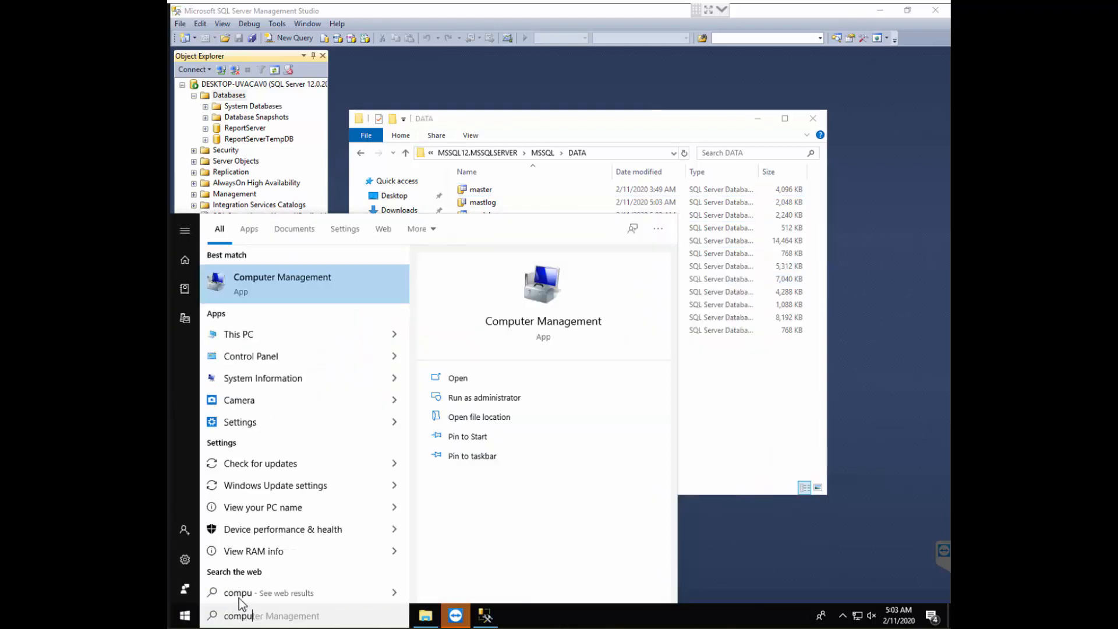
pyautogui.click(276, 334)
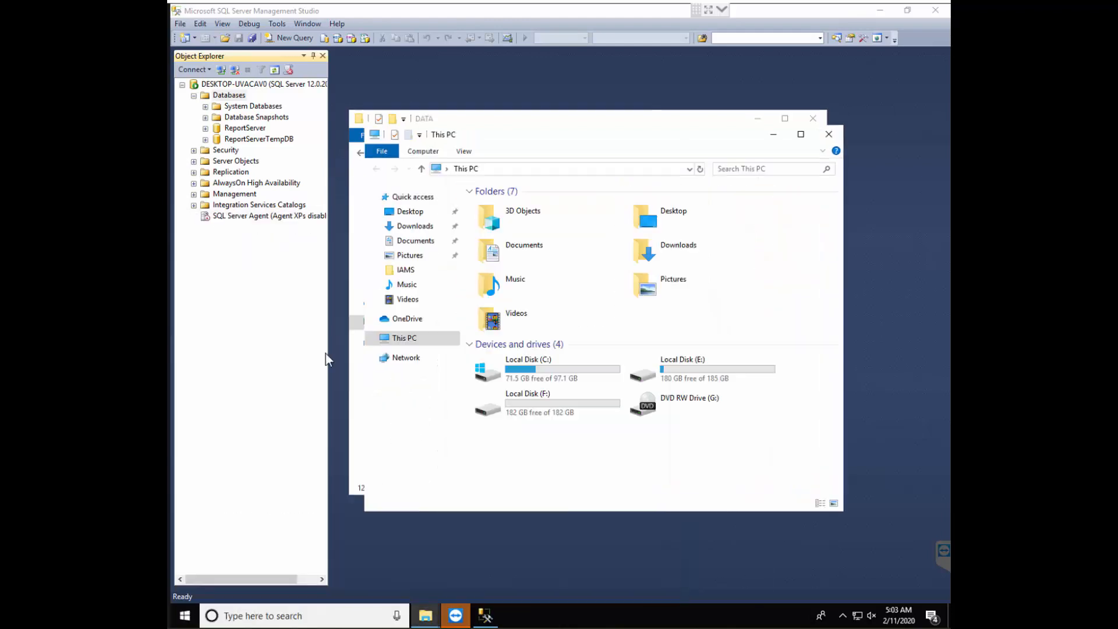
pyautogui.doubleClick(699, 378)
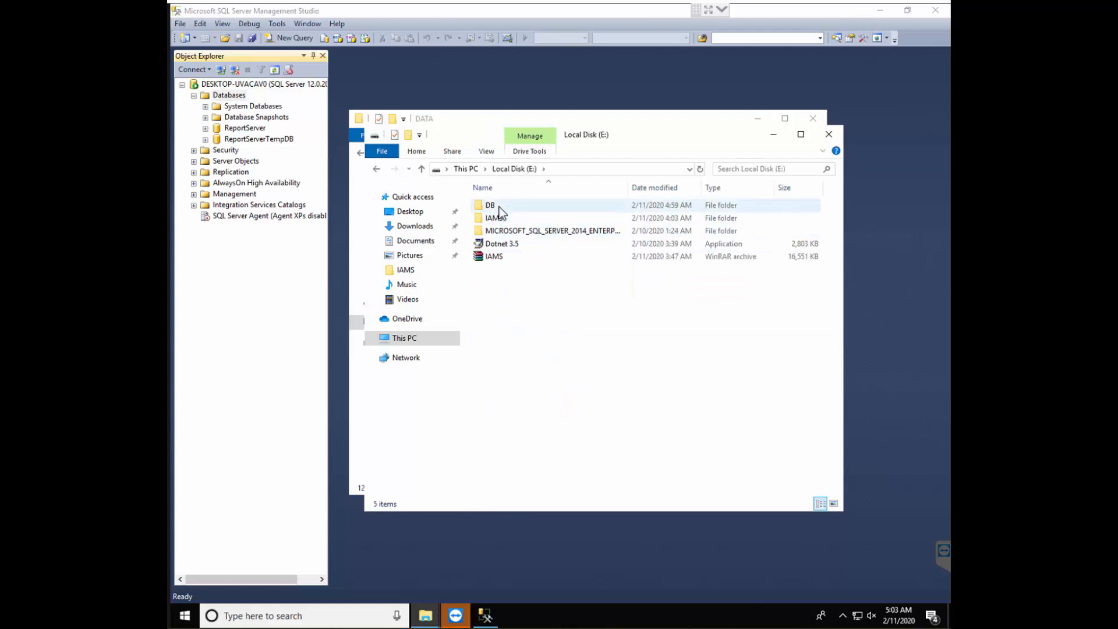
pyautogui.doubleClick(495, 203)
pyautogui.moveTo(499, 257); pyautogui.dragTo(536, 189)
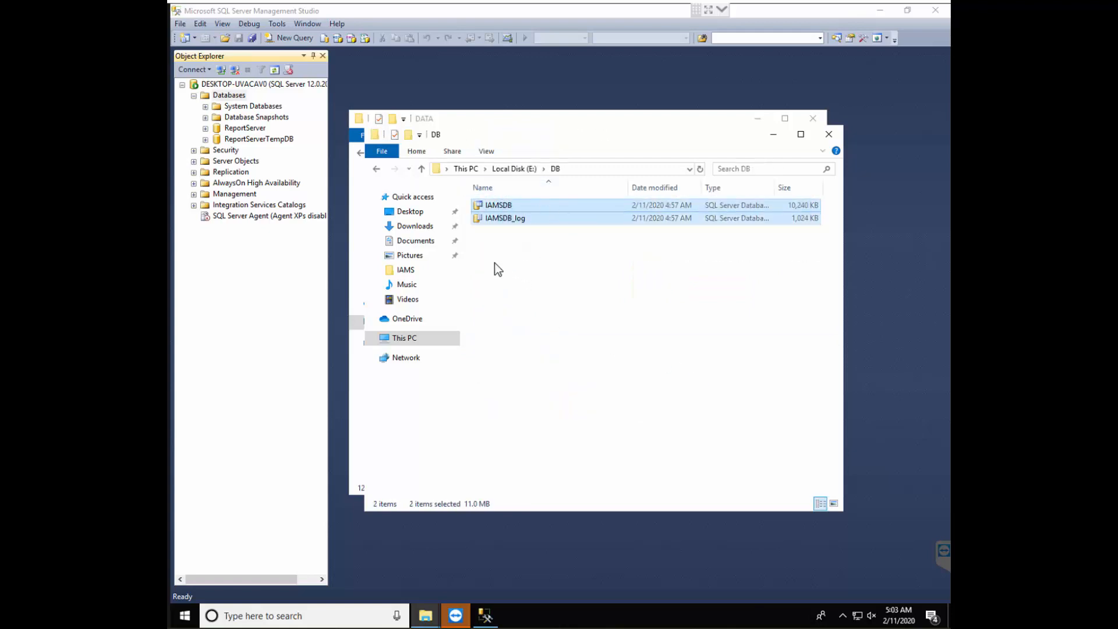
pyautogui.rightClick(499, 223)
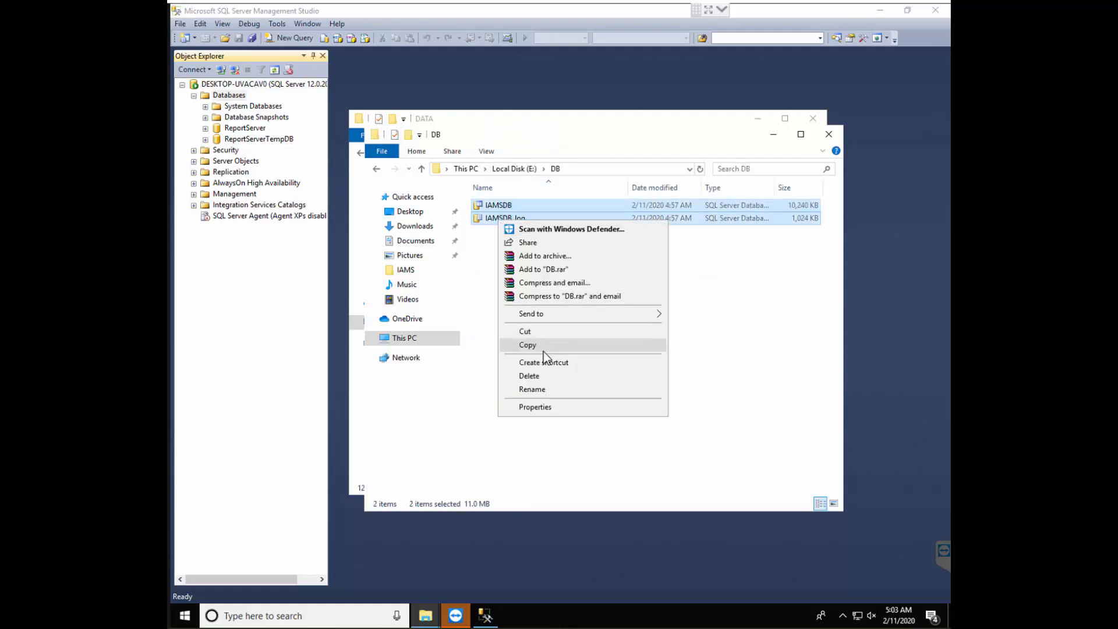
pyautogui.click(562, 344)
# Paste the copied IAMSDB and IAMSDB_log files into the MSSQL\DATA folder and close both File Explorer windows
pyautogui.moveTo(682, 118); pyautogui.dragTo(707, 273)
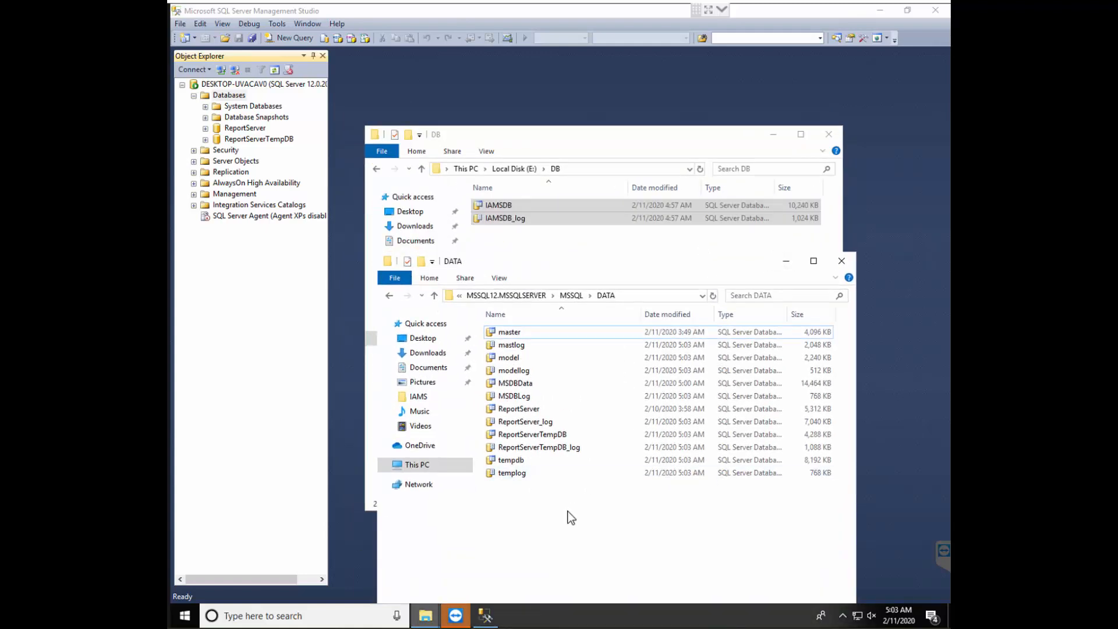
pyautogui.click(638, 296)
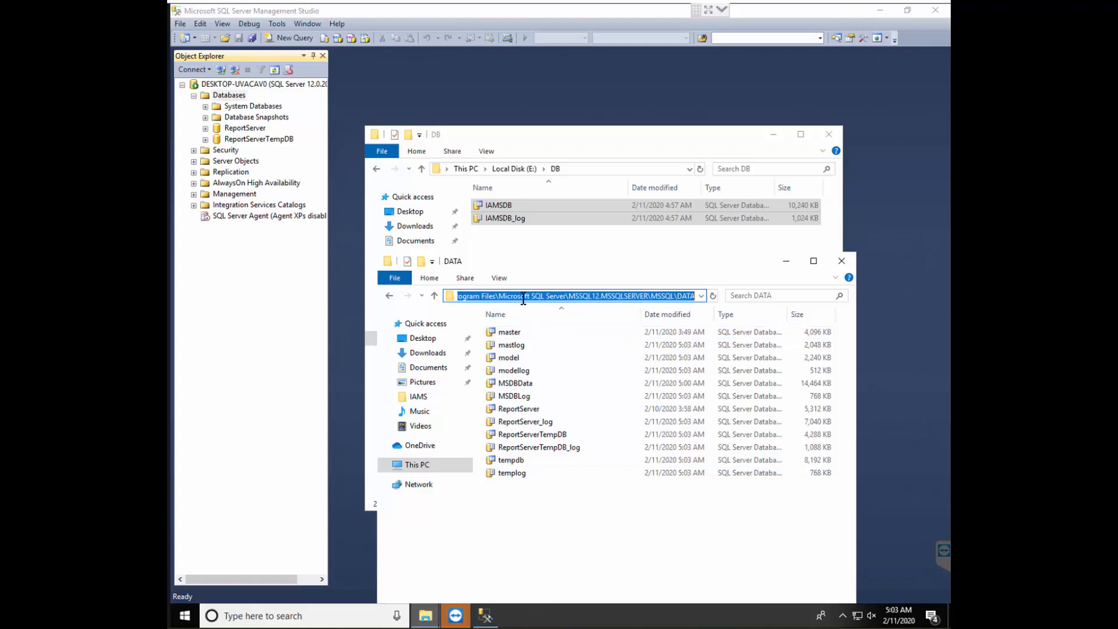
pyautogui.click(814, 260)
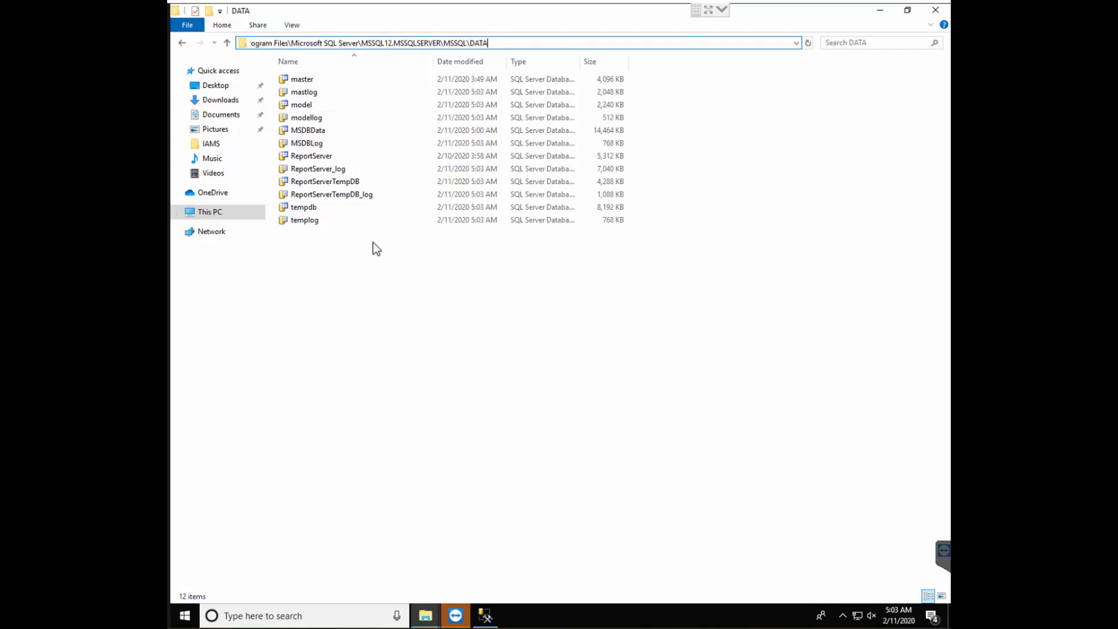
pyautogui.click(344, 260)
pyautogui.rightClick(340, 256)
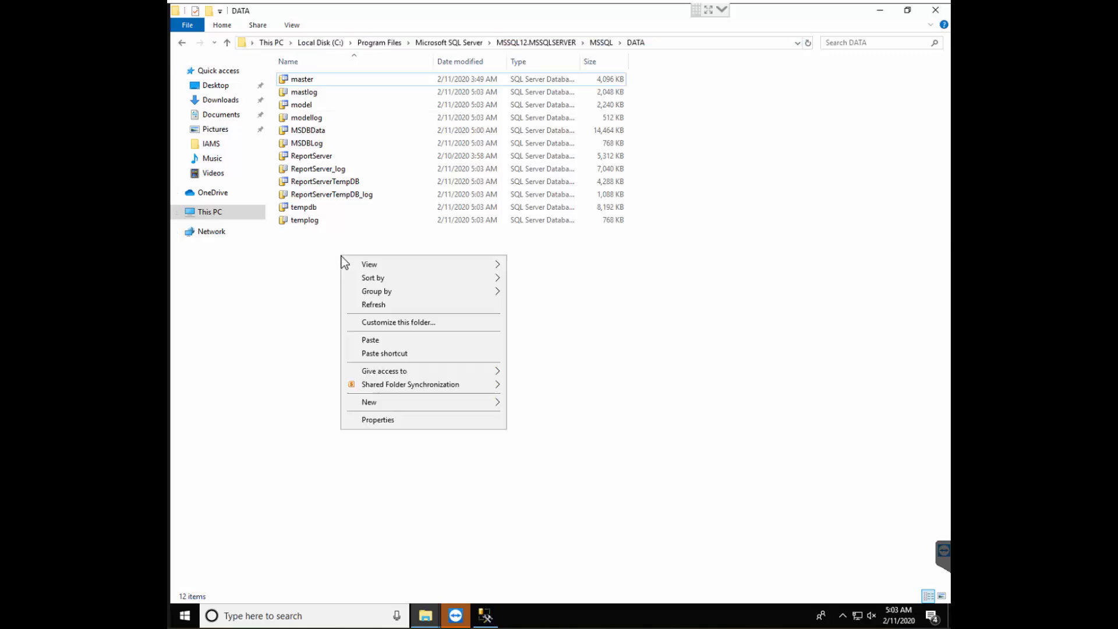
pyautogui.click(380, 341)
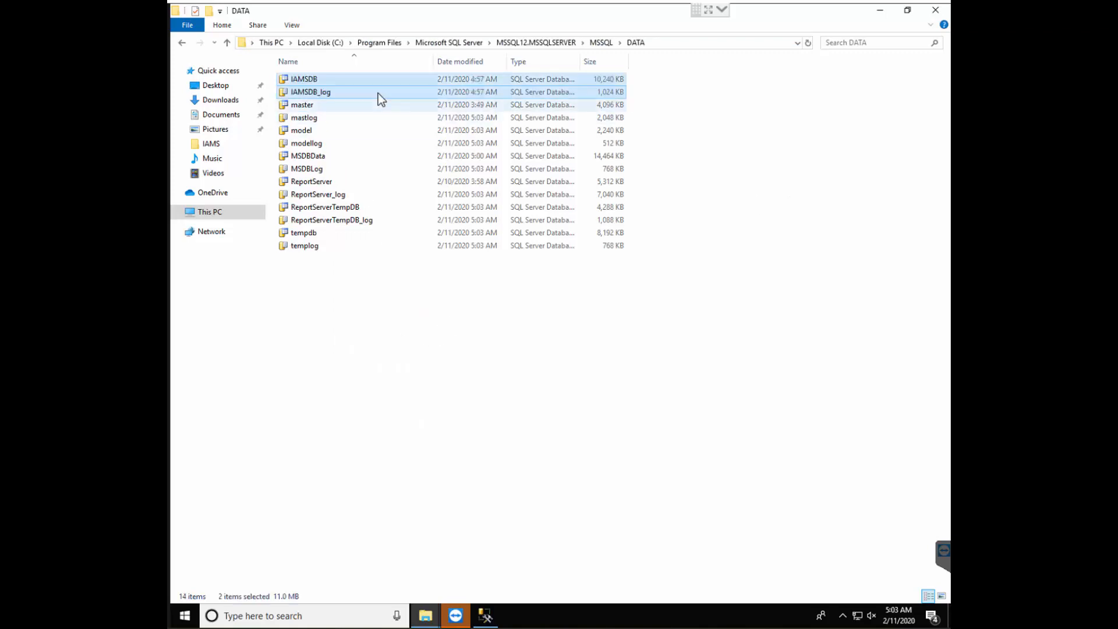
pyautogui.click(935, 10)
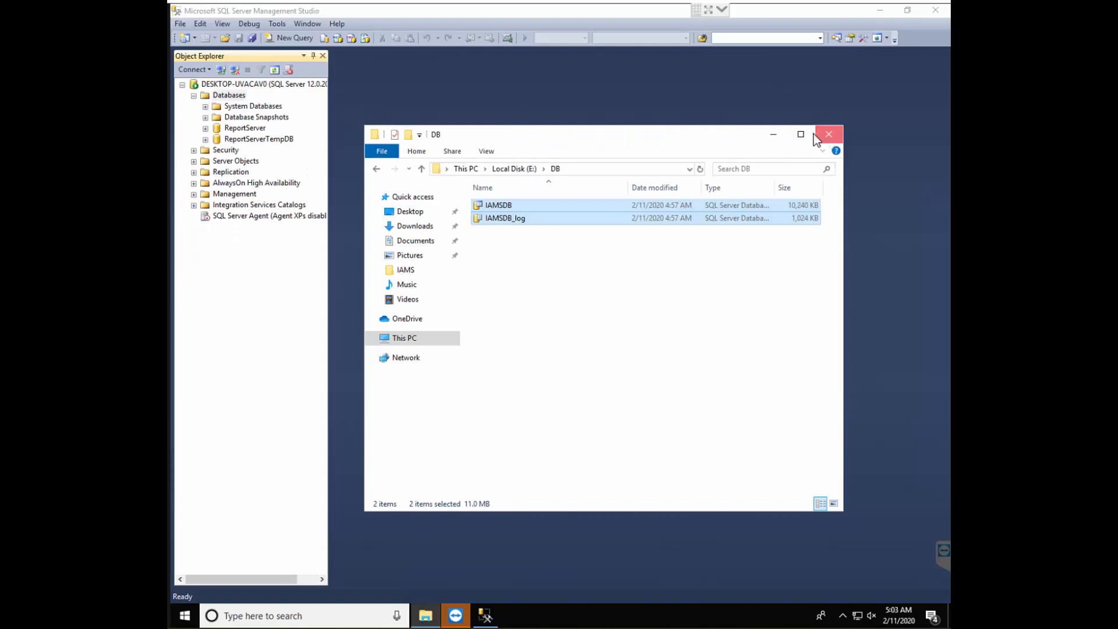
pyautogui.click(828, 137)
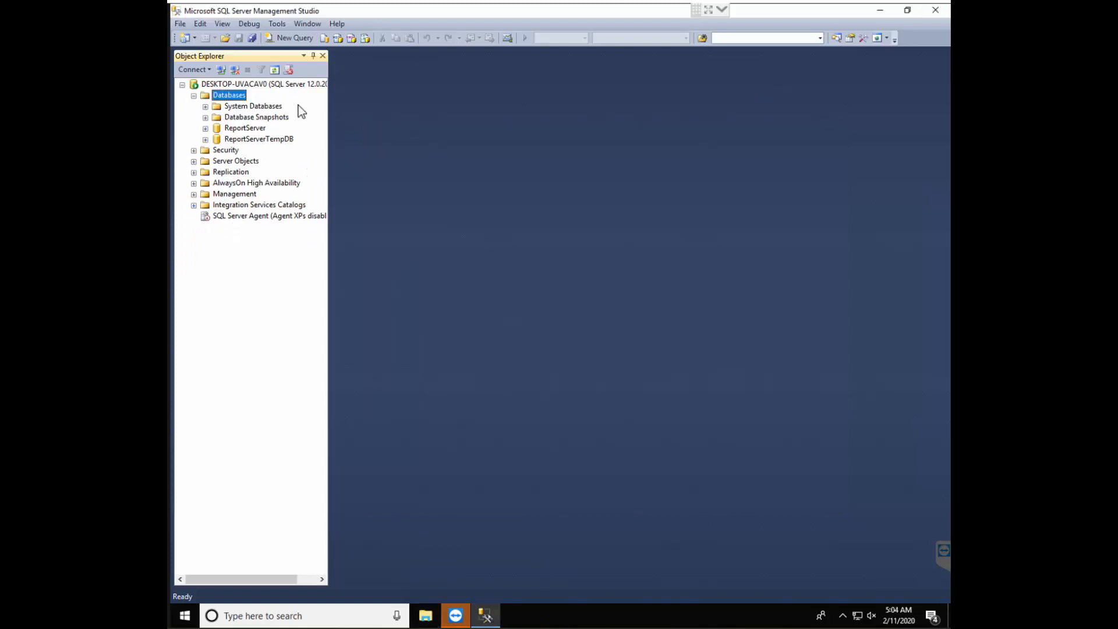
# Attach the IAMSDB database to the server using IAMSDB.mdf from the DATA folder
pyautogui.rightClick(226, 100)
pyautogui.click(255, 116)
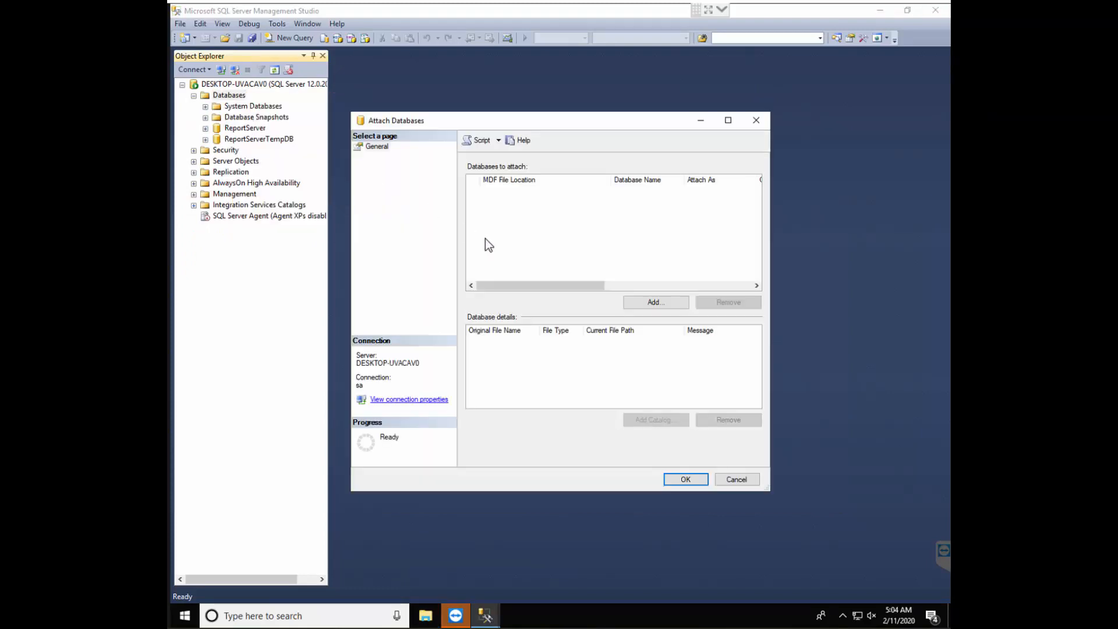
pyautogui.click(668, 302)
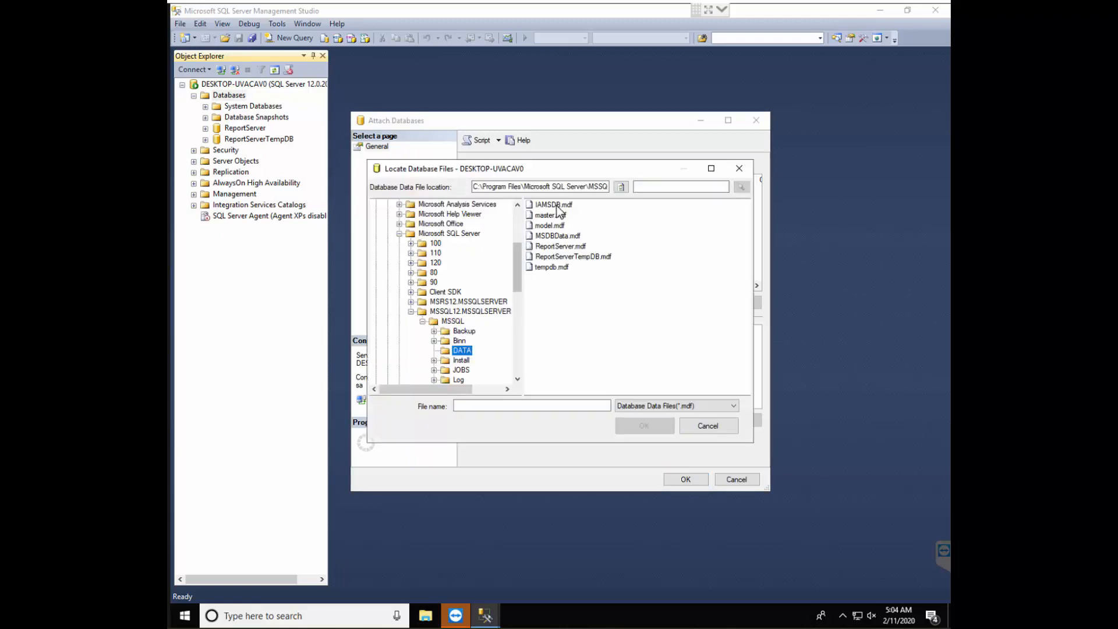
pyautogui.click(556, 205)
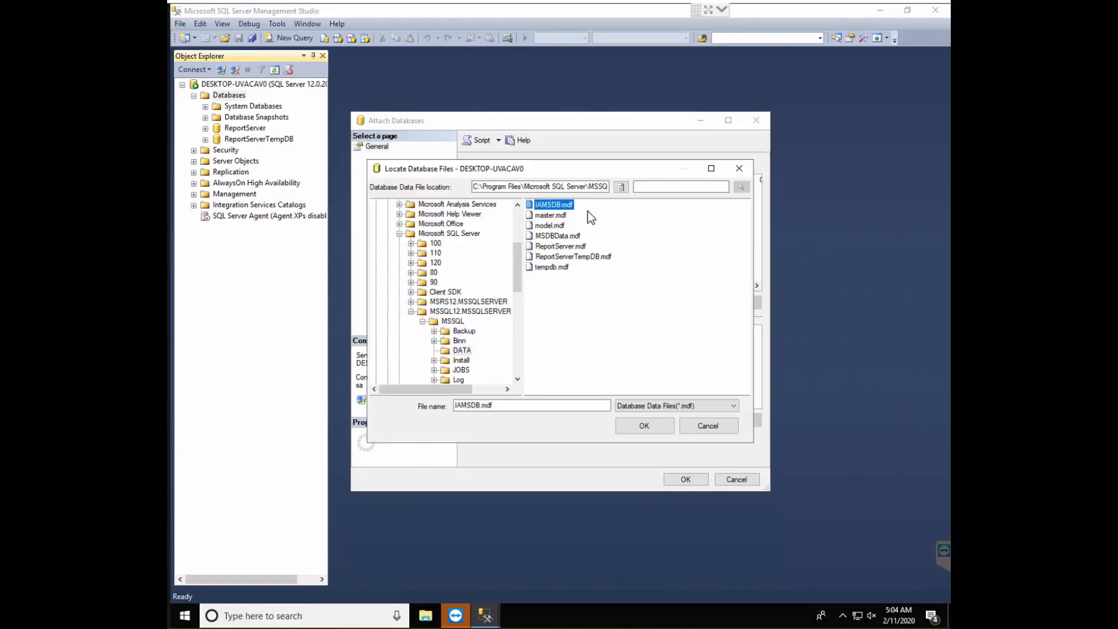
pyautogui.click(644, 426)
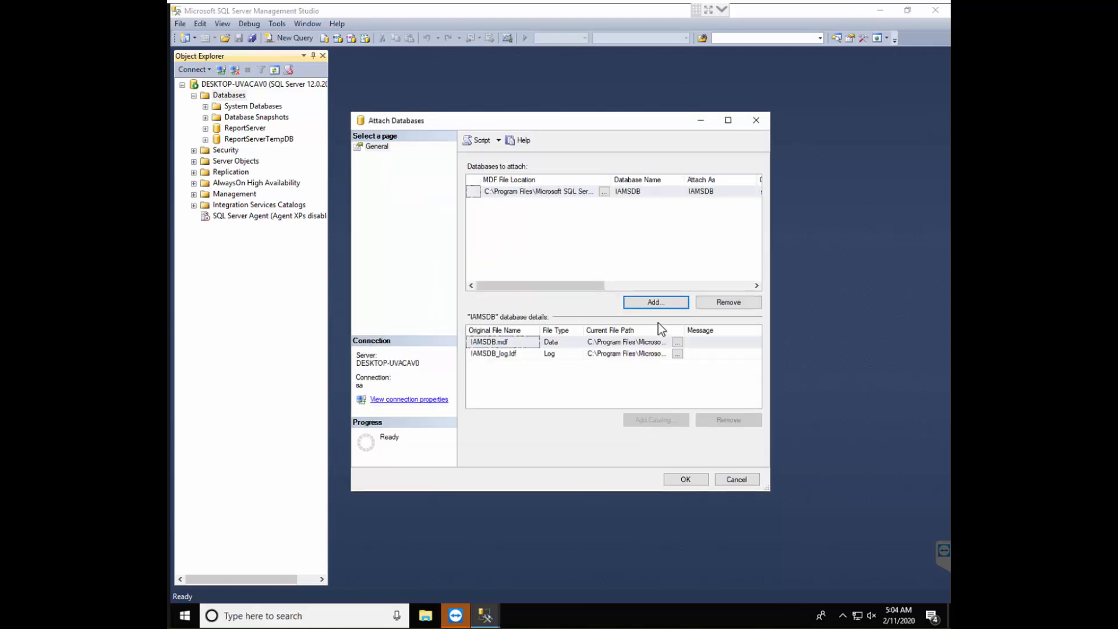
pyautogui.click(686, 480)
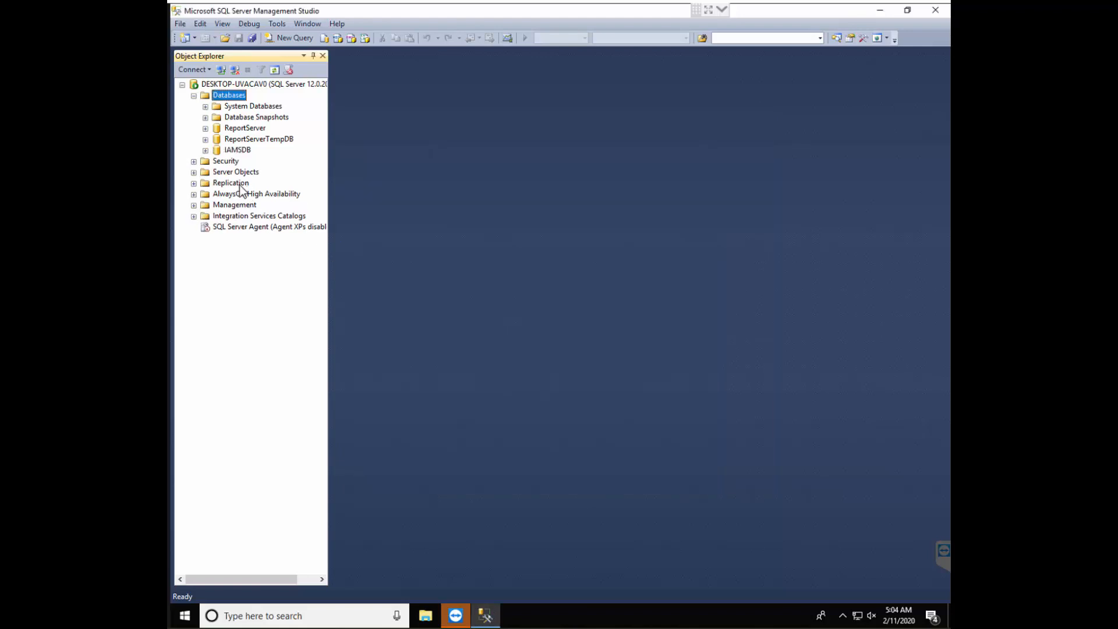
# Expand the tables of the IAMSDB database in Object Explorer and look through them
pyautogui.click(205, 150)
pyautogui.click(216, 172)
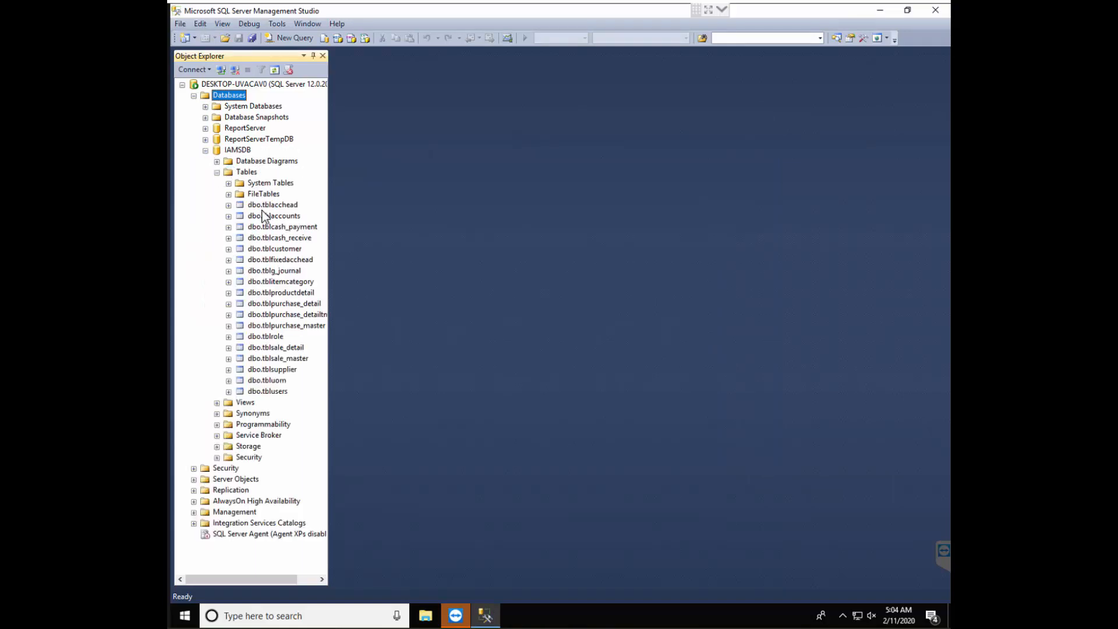
pyautogui.click(267, 206)
pyautogui.click(274, 271)
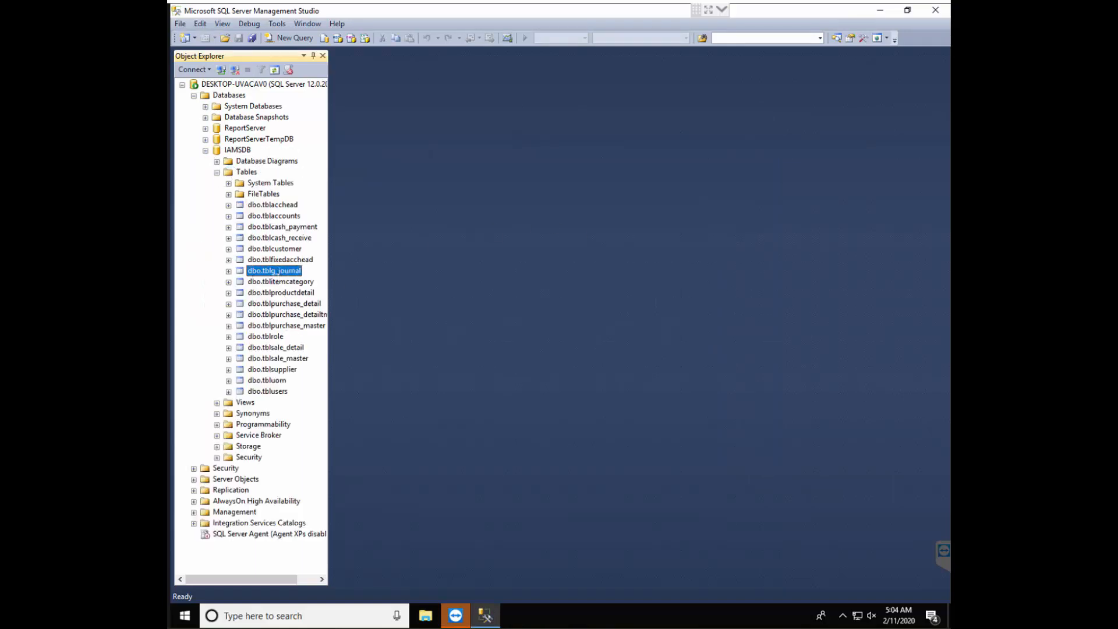